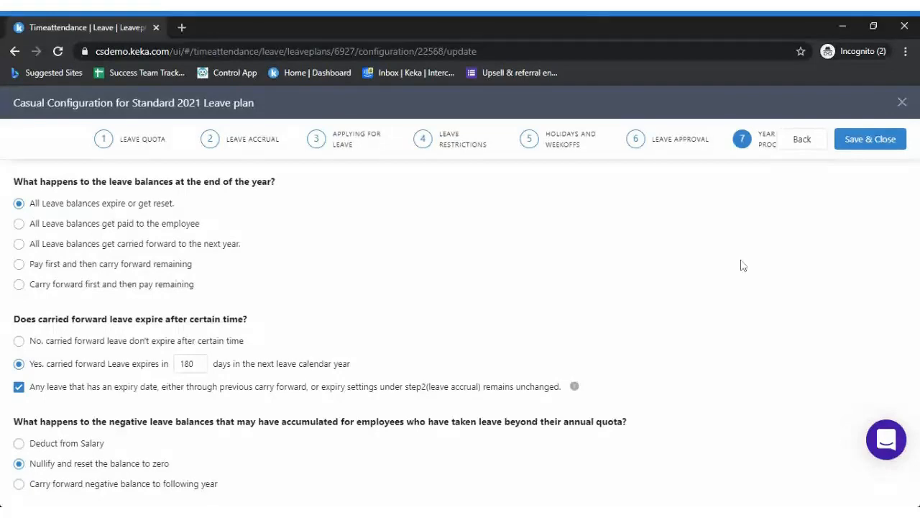
Go through the year-end leave balance options and choose Pay first and then carry forward remaining.
click(909, 58)
key(ctrl+plus)
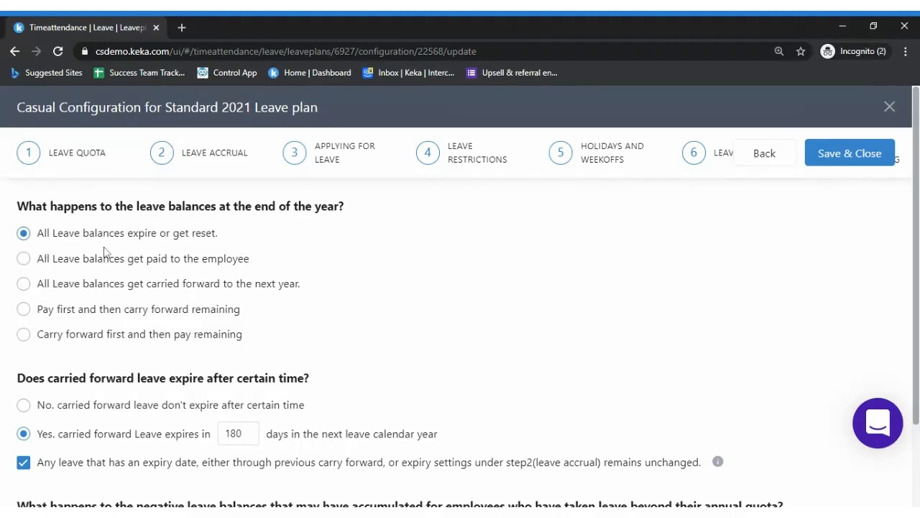
click(72, 263)
click(54, 287)
click(72, 311)
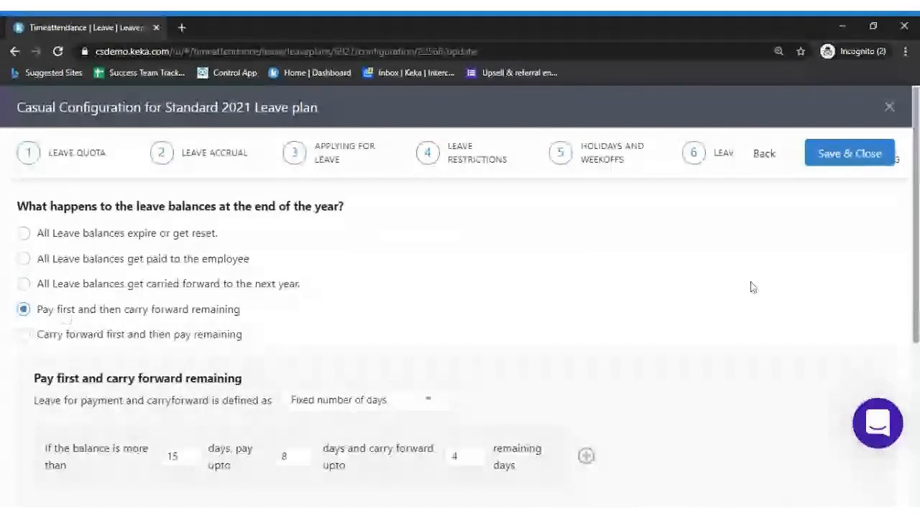
Examine the available ways to define leave for payment and carry-forward.
scroll(779, 259, down, 1)
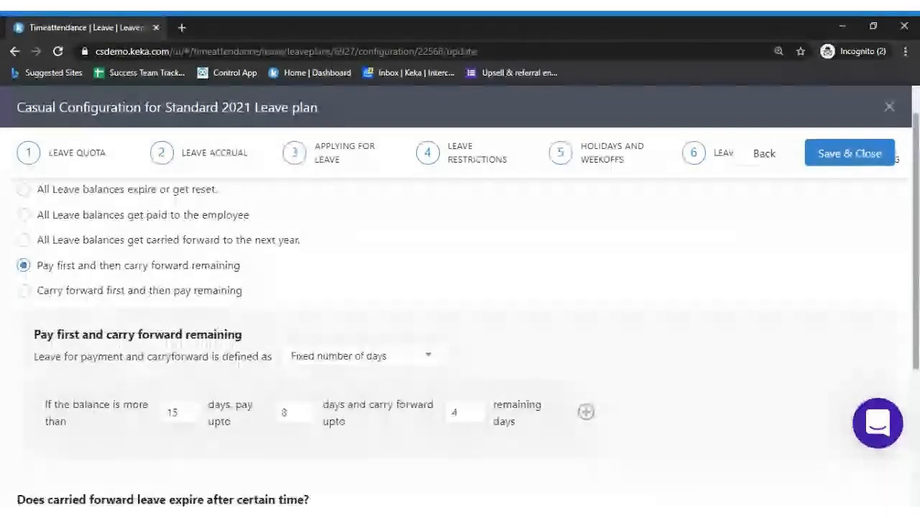
scroll(912, 245, down, 1)
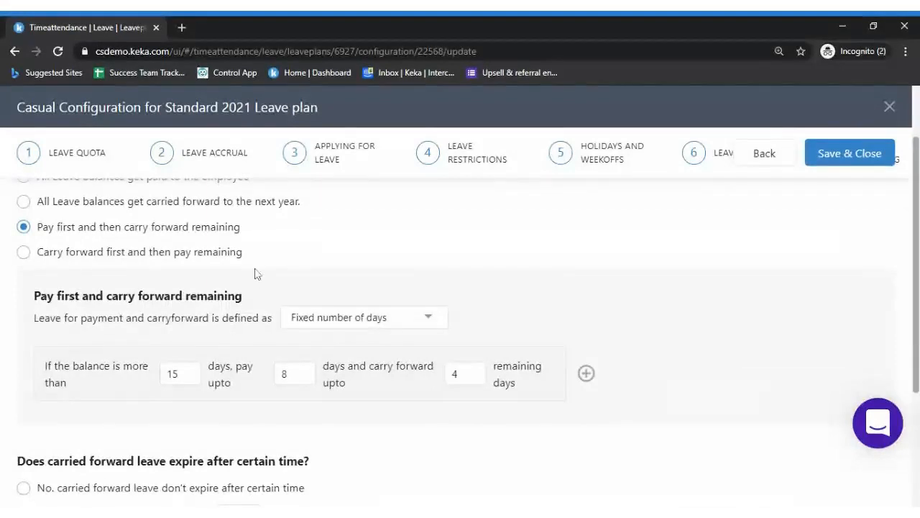
click(346, 315)
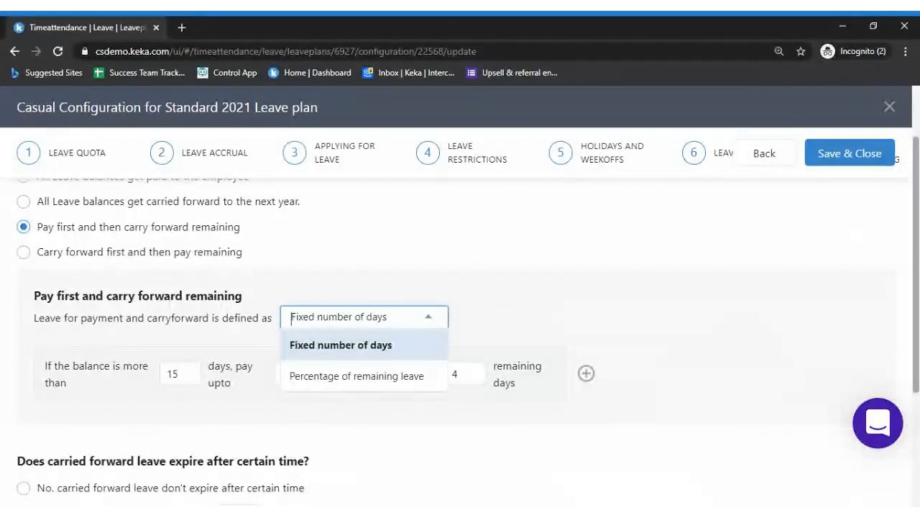
click(480, 304)
click(425, 315)
click(513, 307)
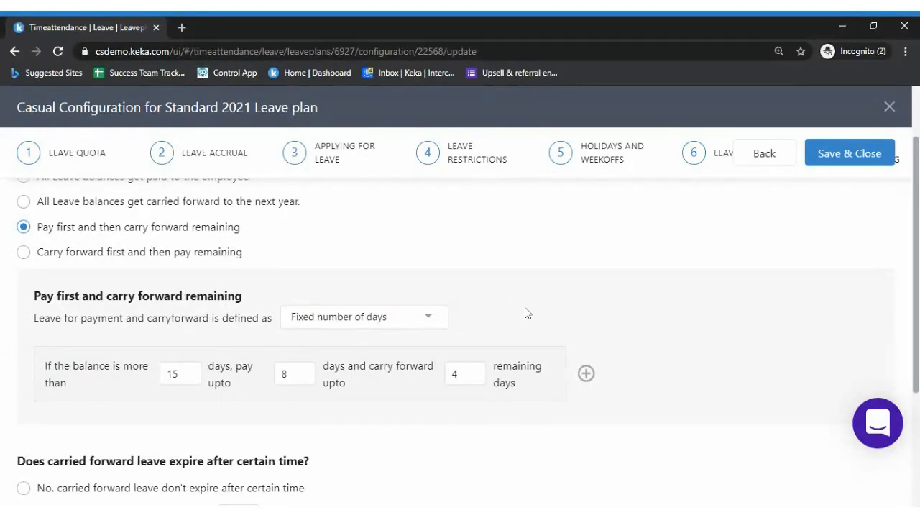
Define the rule for balances above 12 days: pay up to 6 days and carry forward up to 4 remaining days.
click(178, 373)
key(BackSpace)
key(BackSpace)
text(12)
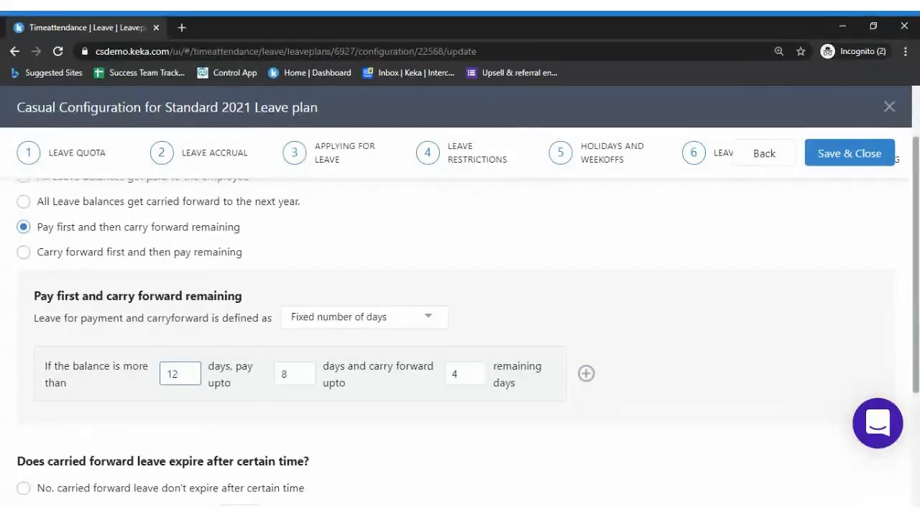
key(Tab)
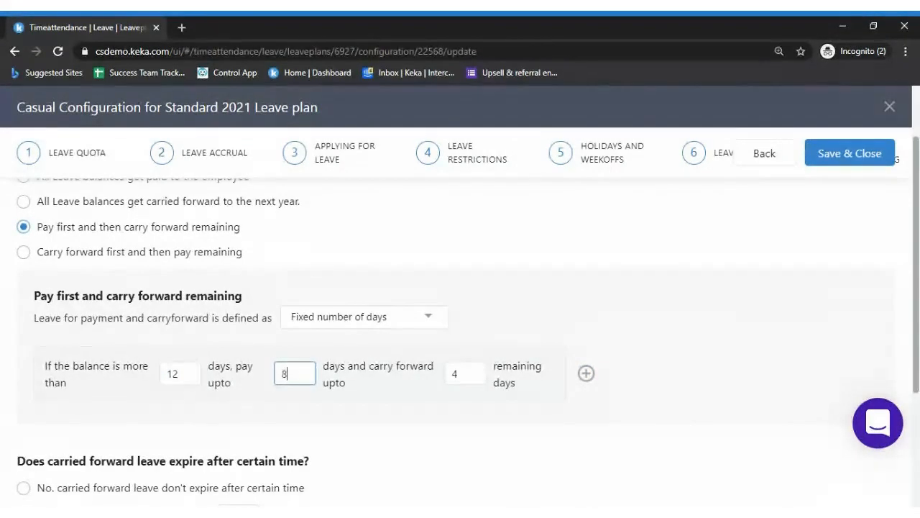
key(BackSpace)
text(6)
key(Tab)
key(BackSpace)
text(4)
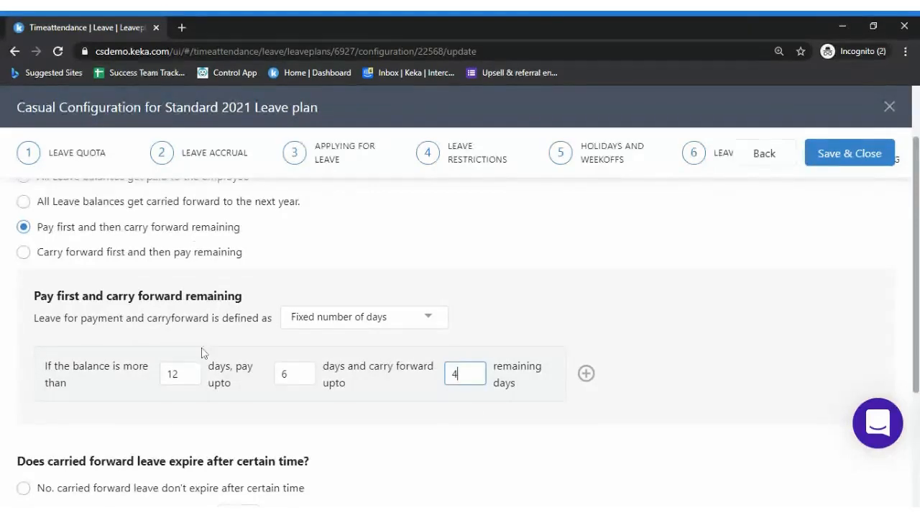
Switch the year-end handling to Carry forward first and then pay remaining, and check its leave definition options.
click(78, 255)
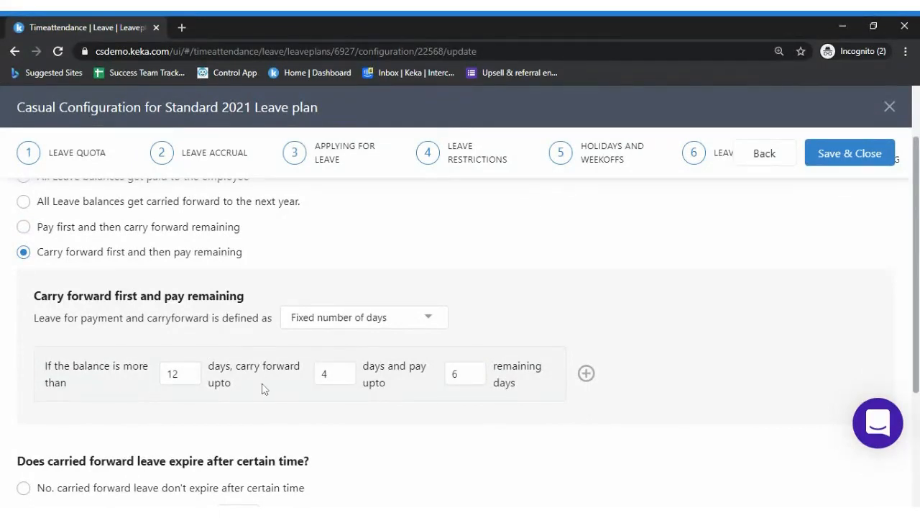
click(319, 381)
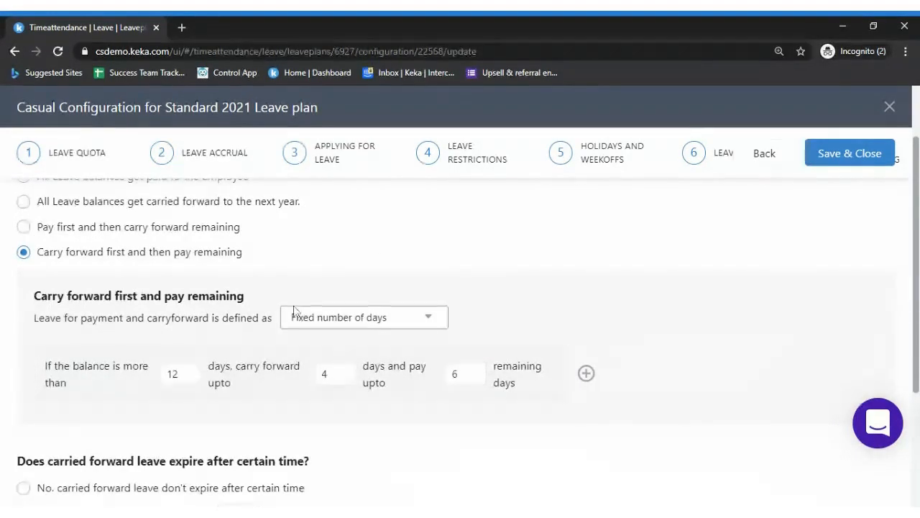
click(390, 322)
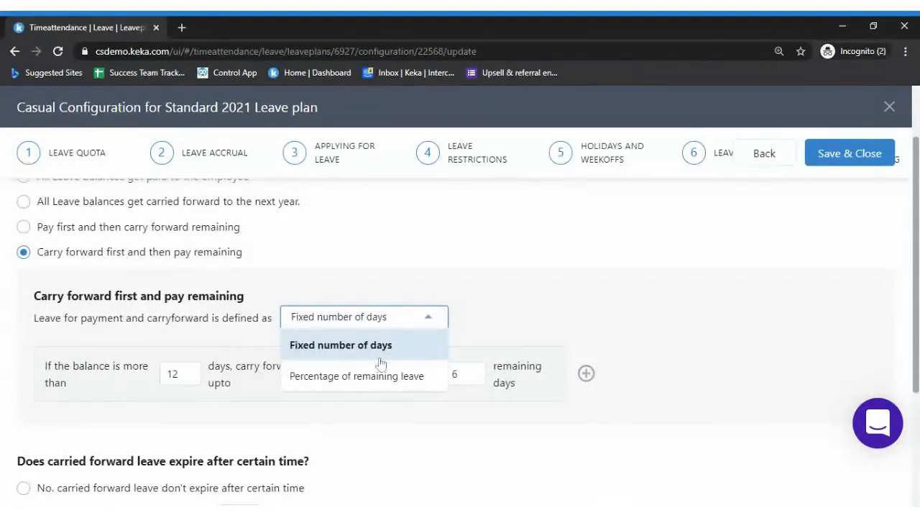
click(478, 253)
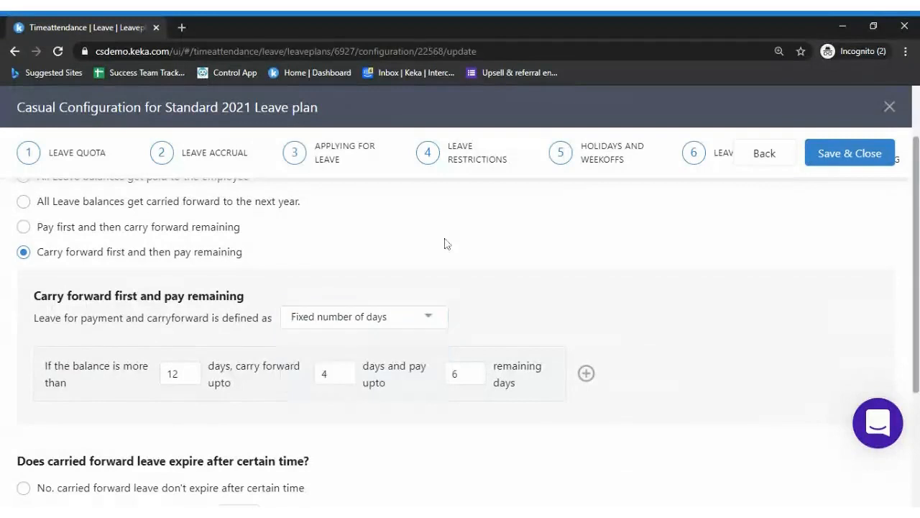
Switch back to Pay first and then carry forward remaining, defined as a percentage of remaining leave.
click(234, 239)
click(353, 320)
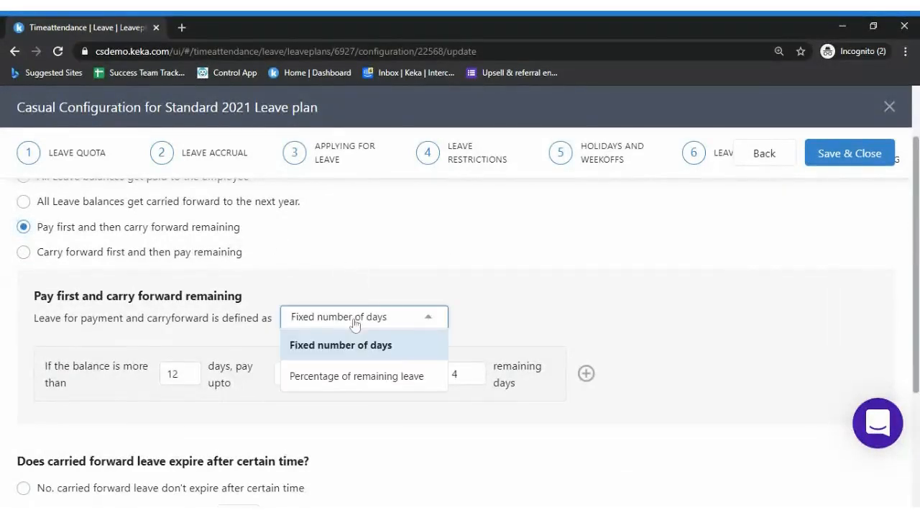
click(402, 384)
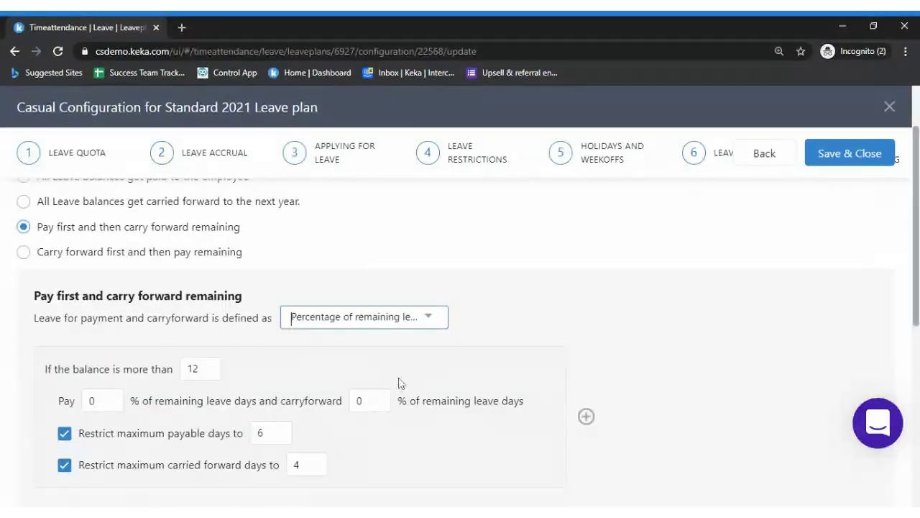
click(692, 315)
drag(917, 273, 917, 324)
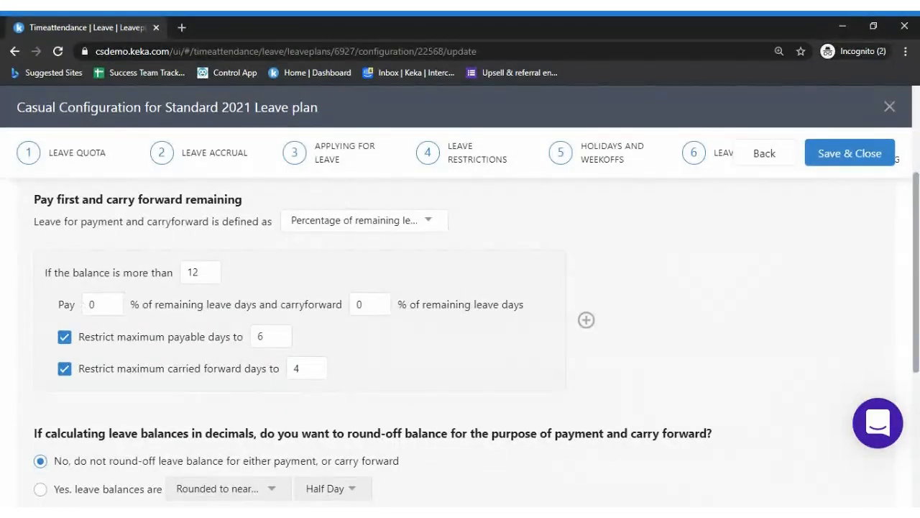
Set the rule to pay 40% and carry forward 40% of the remaining leave days.
click(200, 273)
click(86, 304)
text(40)
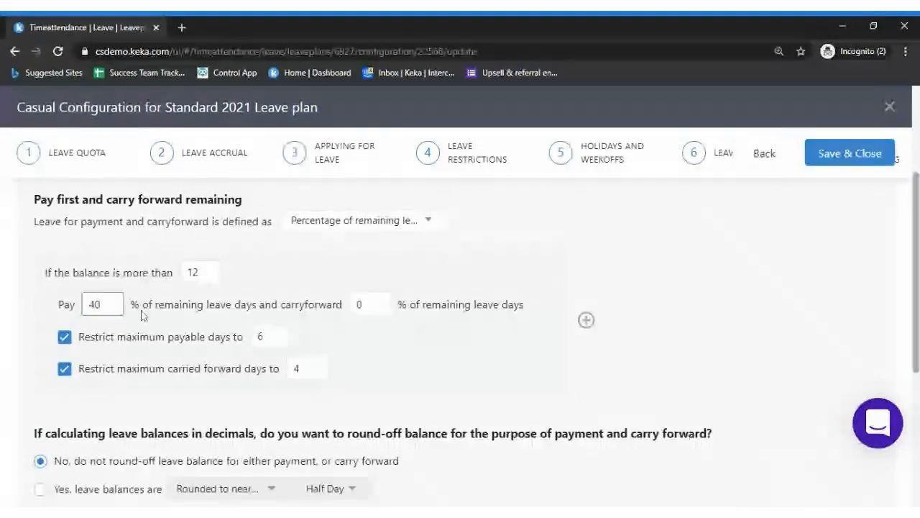
click(370, 304)
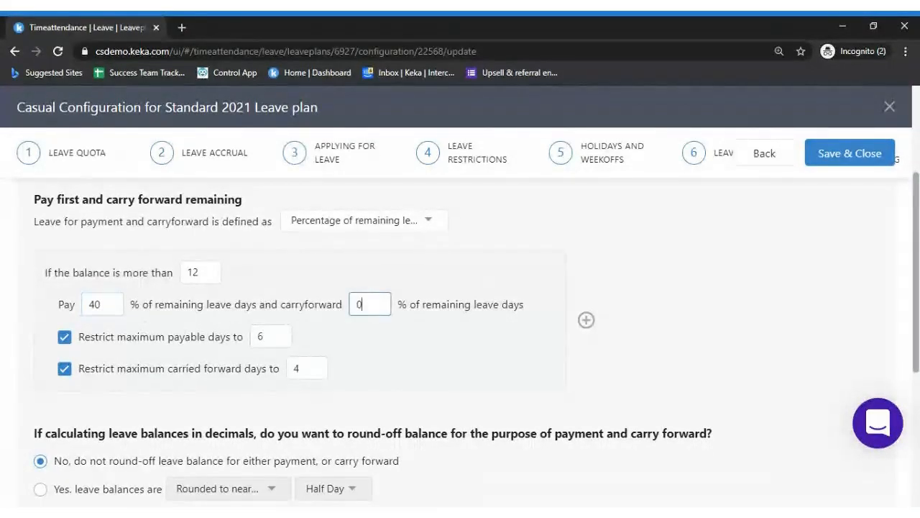
key(BackSpace)
text(40)
click(497, 359)
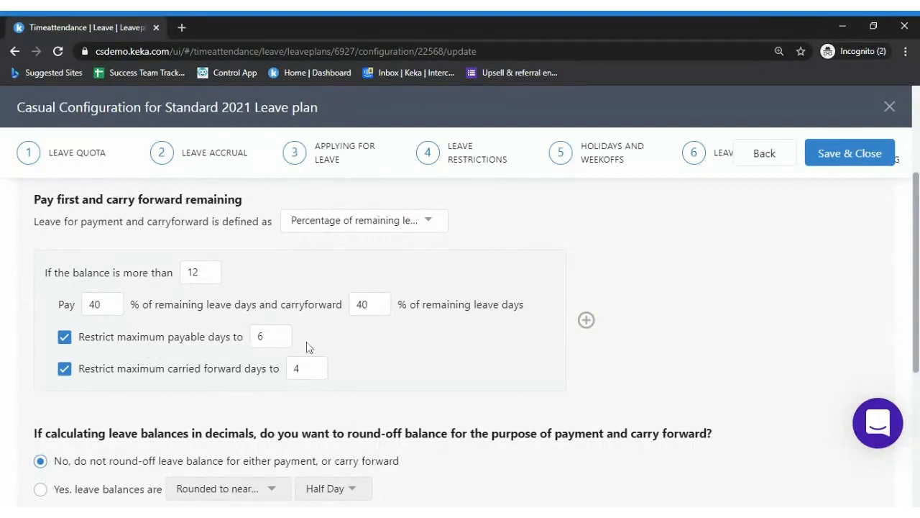
Raise the balance threshold of the percentage rule to 25 days.
click(101, 304)
click(117, 321)
click(201, 267)
key(BackSpace)
key(BackSpace)
text(25)
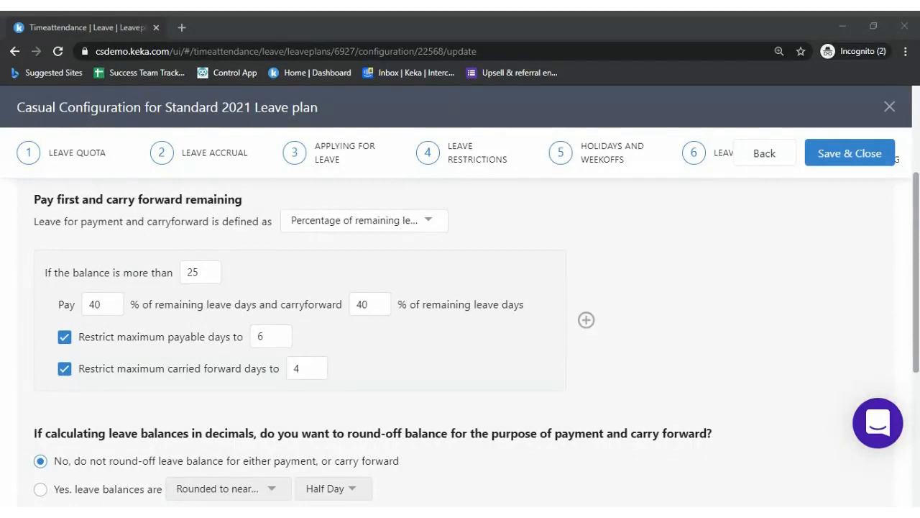
click(200, 272)
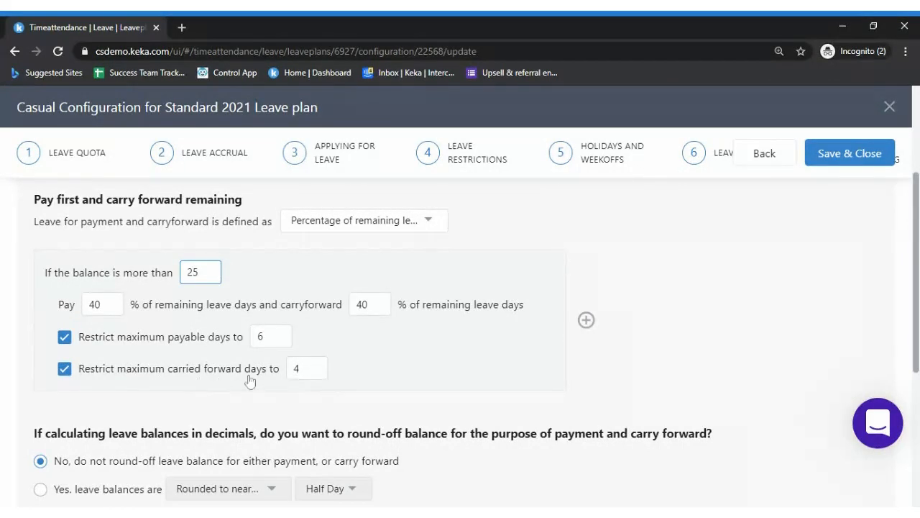
click(299, 369)
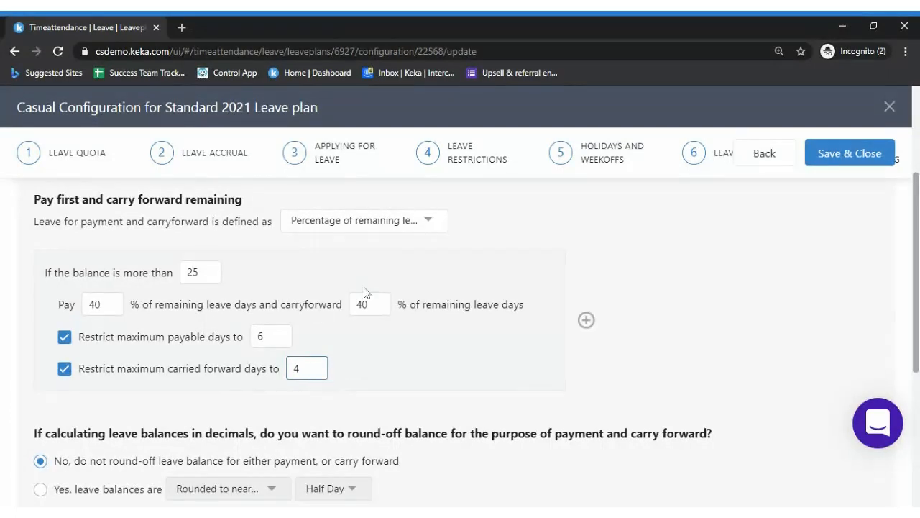
Set all leave balances to expire or get reset at the end of the year.
drag(916, 309, 916, 223)
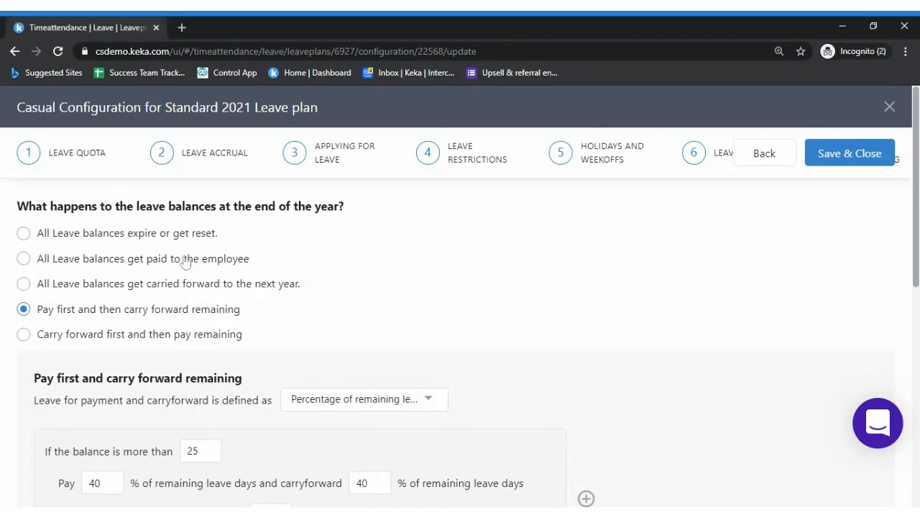
scroll(460, 309, down, 5)
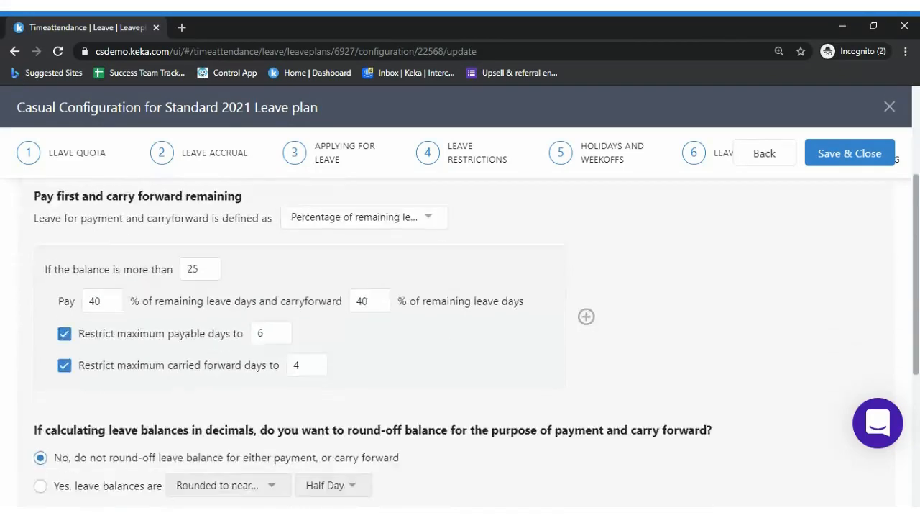
scroll(460, 324, up, 5)
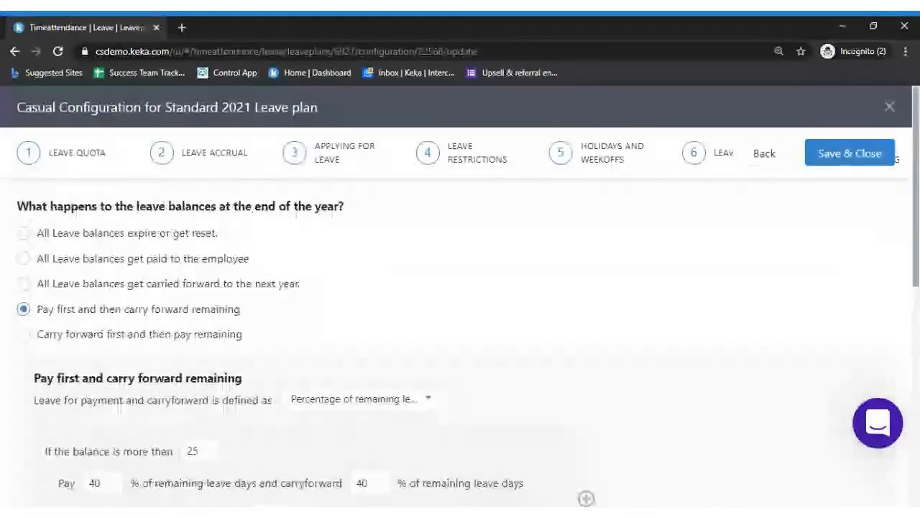
click(145, 233)
Try the no-expiry option for carried forward leave, restore expiry in 180 days, and toggle the existing-expiry-date option off and on.
scroll(852, 265, down, 1)
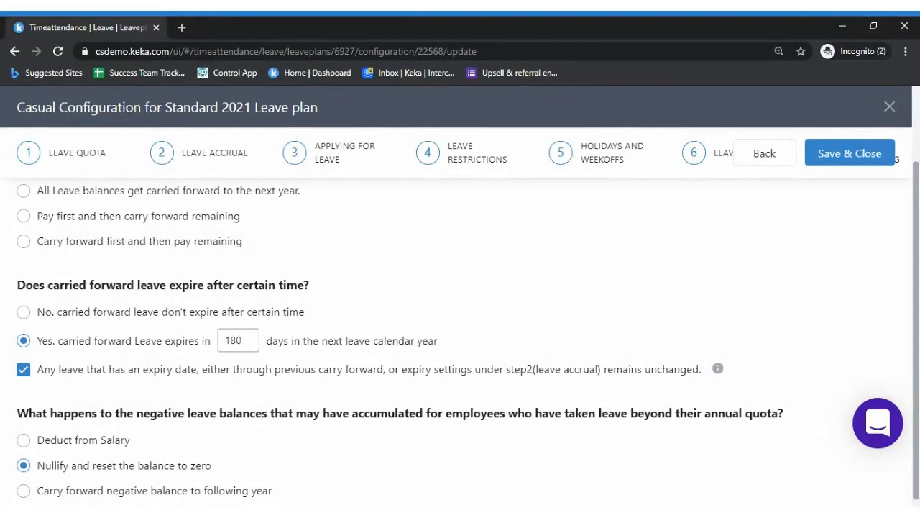
click(148, 318)
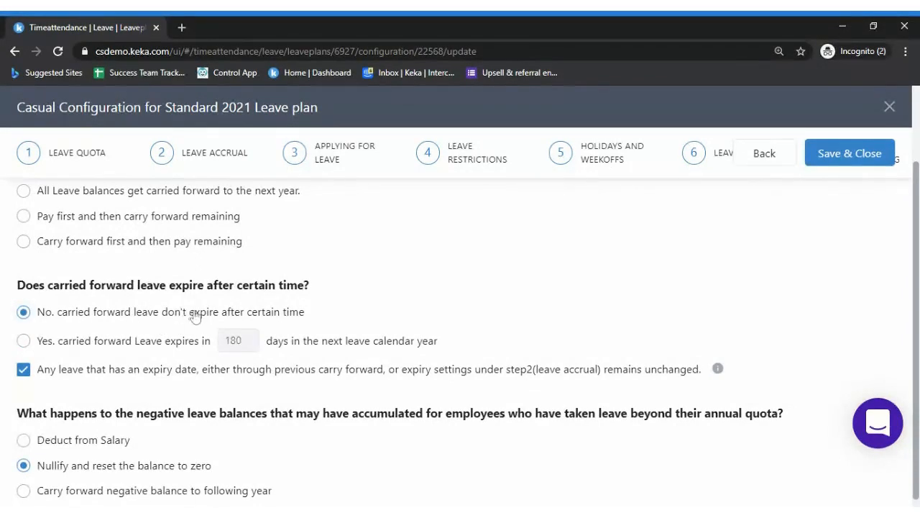
click(106, 345)
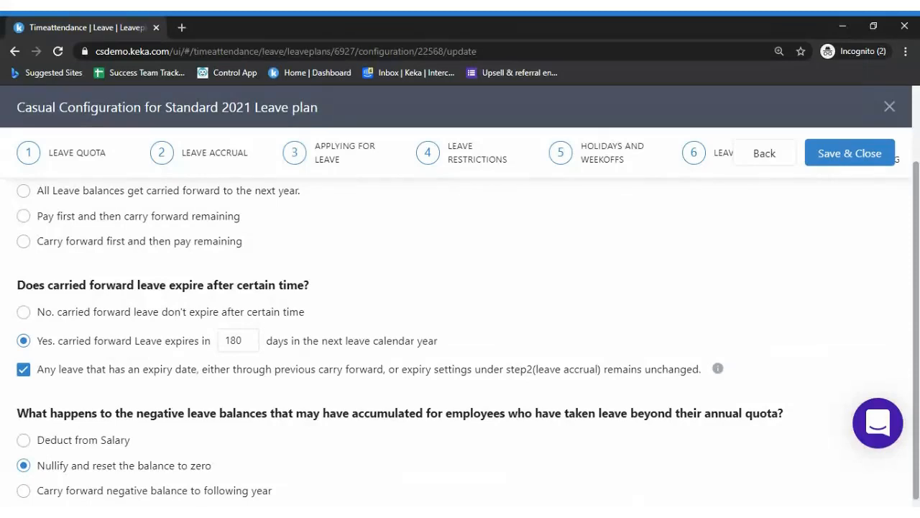
double_click(233, 340)
click(472, 360)
scroll(633, 335, down, 1)
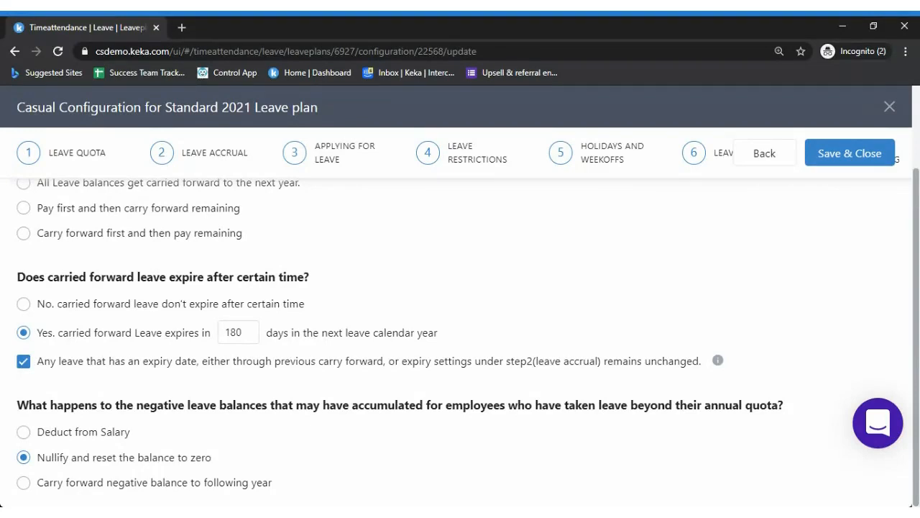
click(24, 367)
click(24, 367)
Go through the negative leave balance options and choose Carry forward negative balance to following year.
click(60, 437)
click(51, 464)
click(41, 486)
triple_click(868, 293)
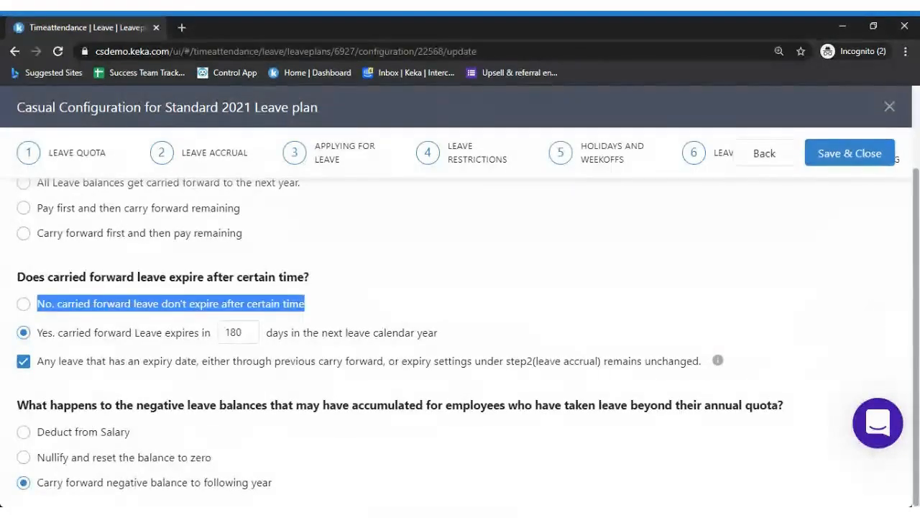
scroll(918, 299, up, 2)
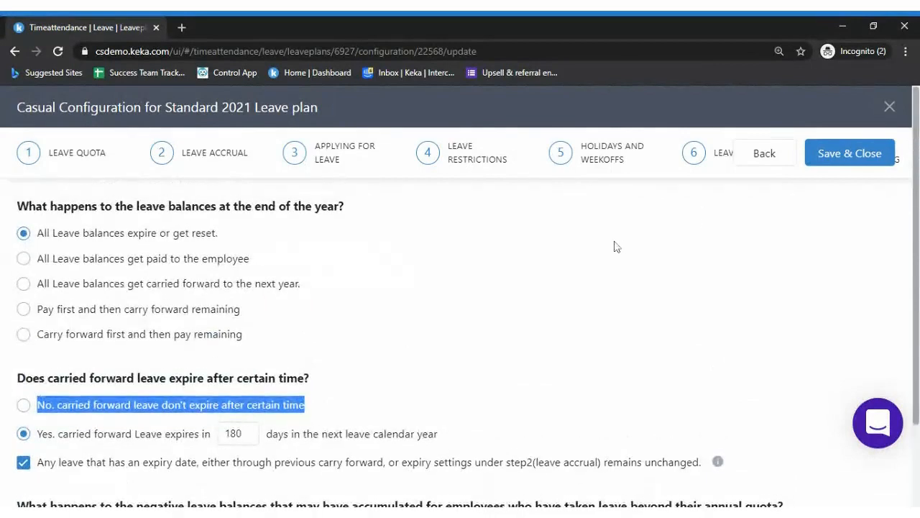
scroll(917, 237, down, 2)
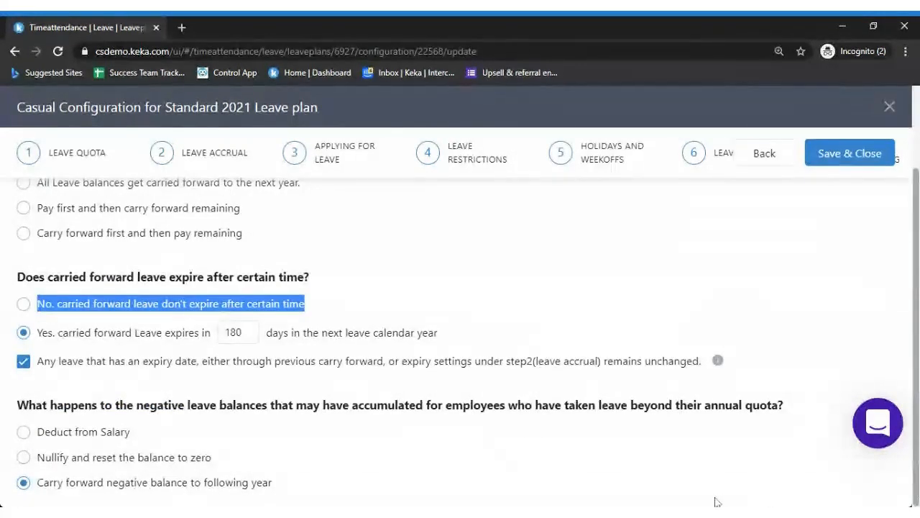
click(712, 458)
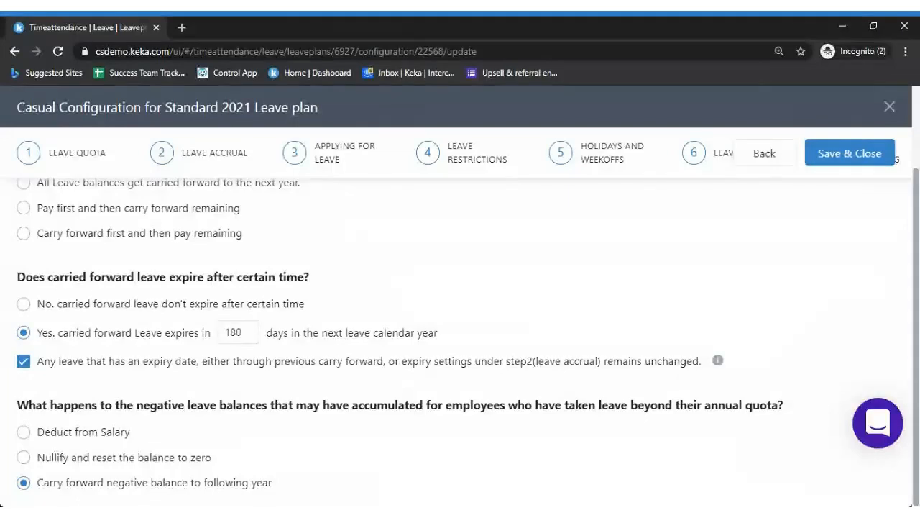
Close the Casual leave configuration without saving and show the leave types of the Standard 2021 Leave plan.
click(77, 468)
mouse_move(915, 304)
mouse_down()
mouse_move(917, 222)
mouse_move(919, 302)
mouse_up()
click(890, 108)
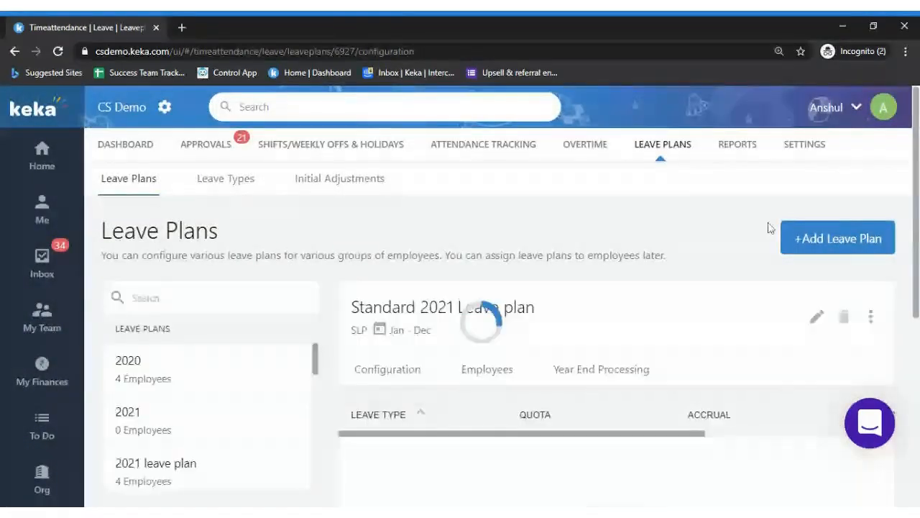
scroll(820, 278, down, 3)
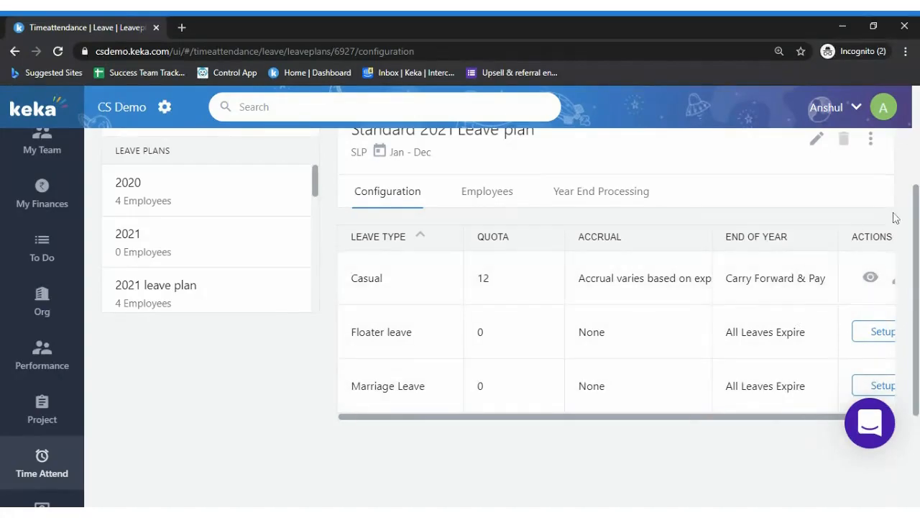
Return to the leave plans overview, search the plans for "stand" and open the Standard 2021 Leave plan.
drag(916, 246, 912, 141)
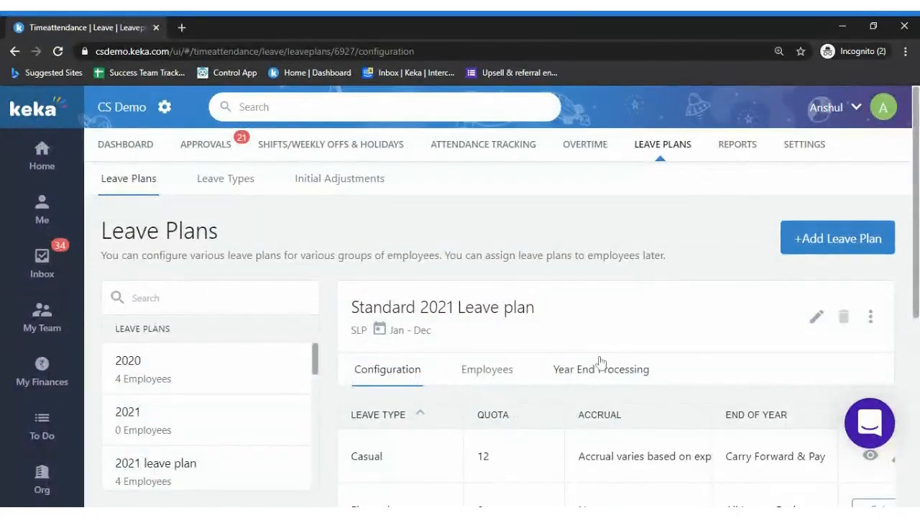
scroll(548, 336, down, 3)
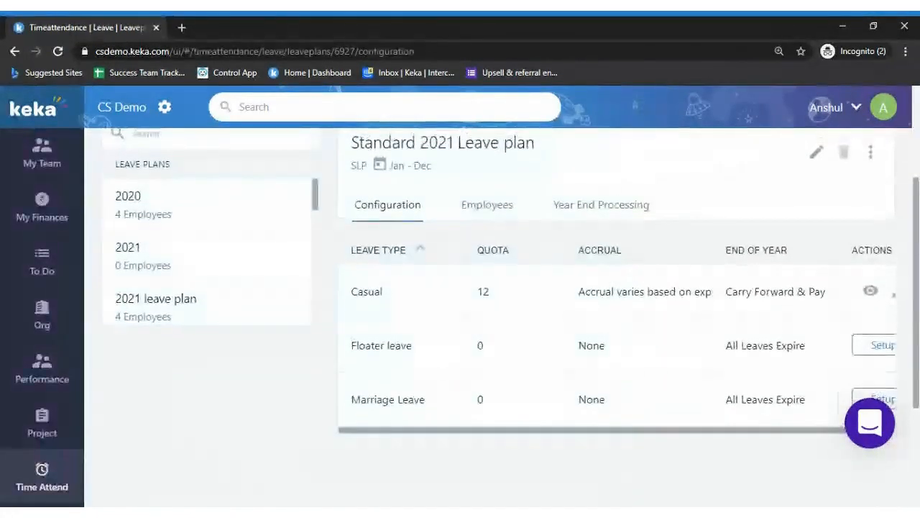
scroll(548, 316, down, 2)
scroll(540, 187, up, 5)
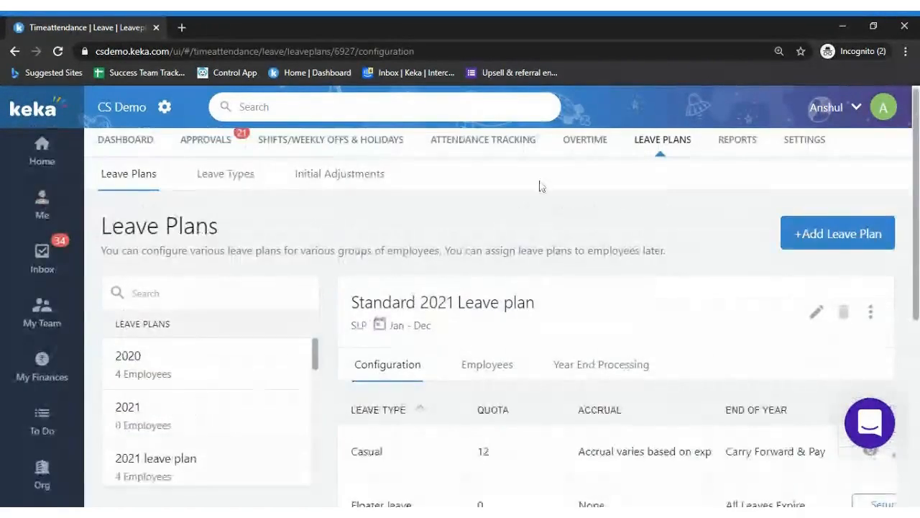
click(142, 180)
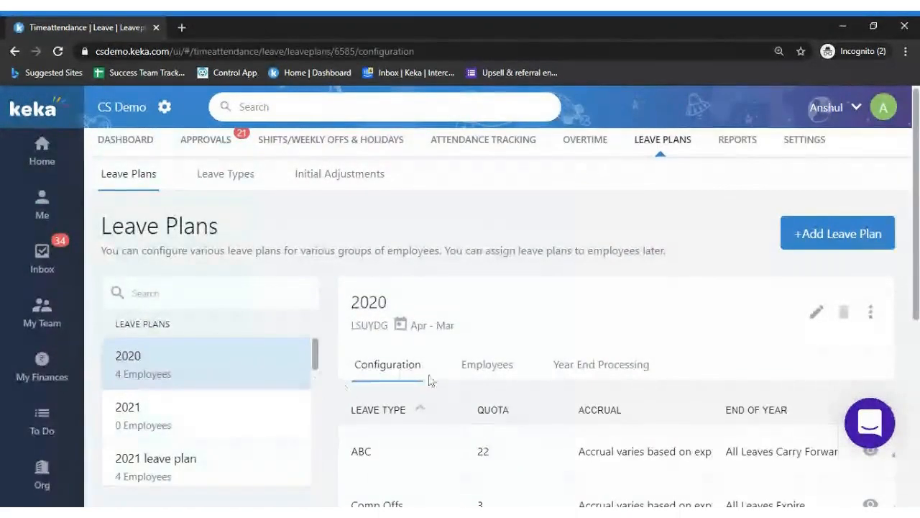
click(215, 293)
text(stand)
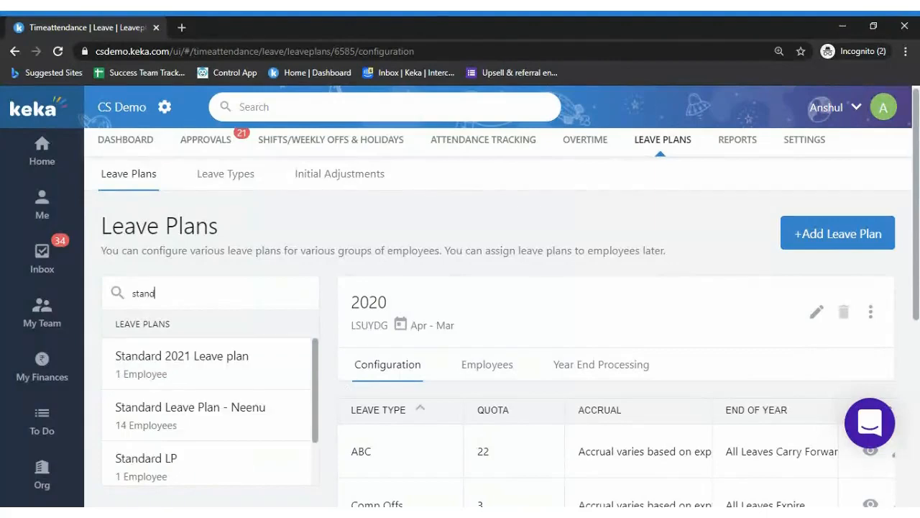
click(233, 380)
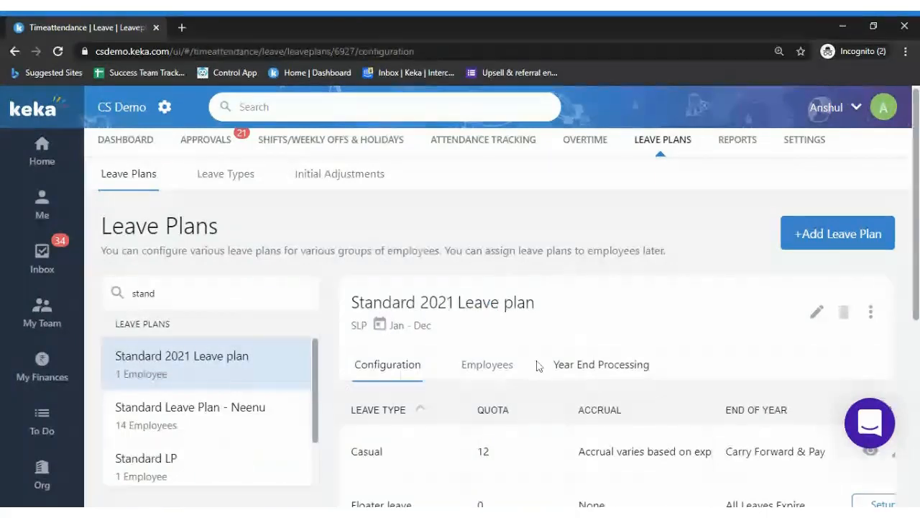
Check the year end processing of the Standard 2021 Leave plan and return to its configuration.
scroll(679, 259, down, 2)
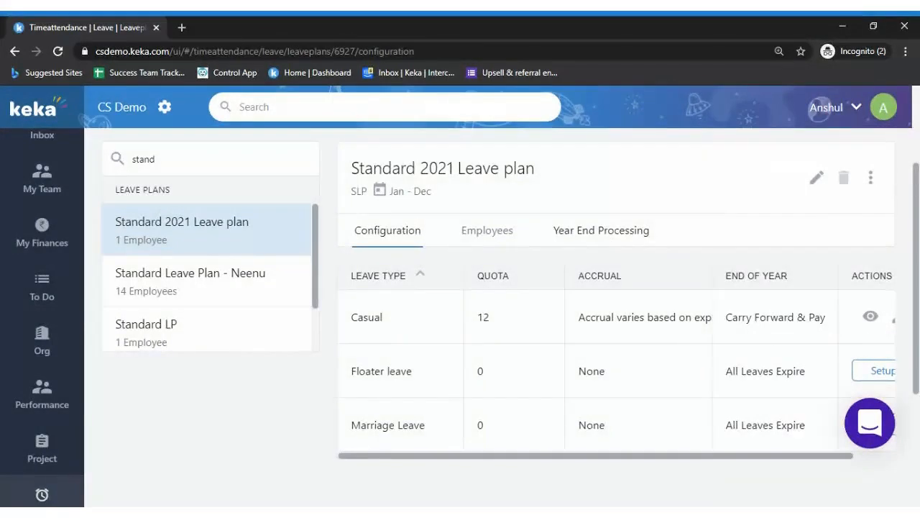
click(599, 230)
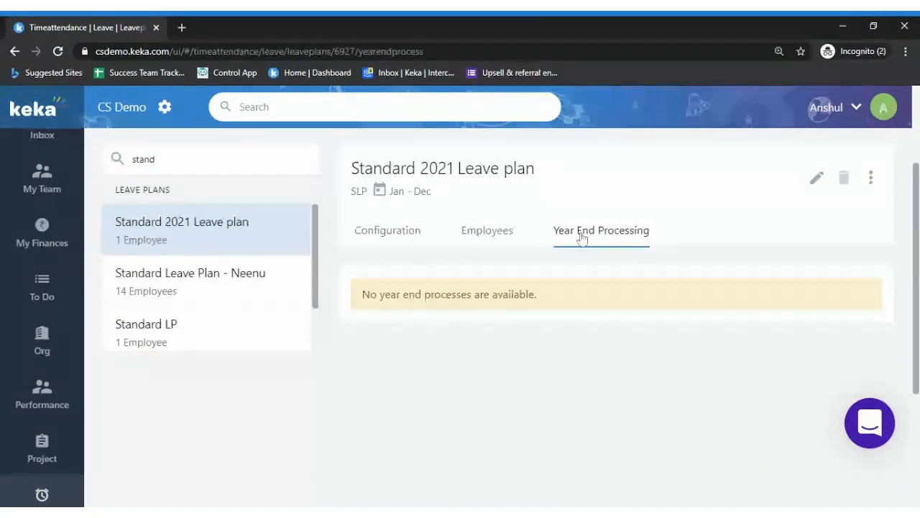
click(361, 231)
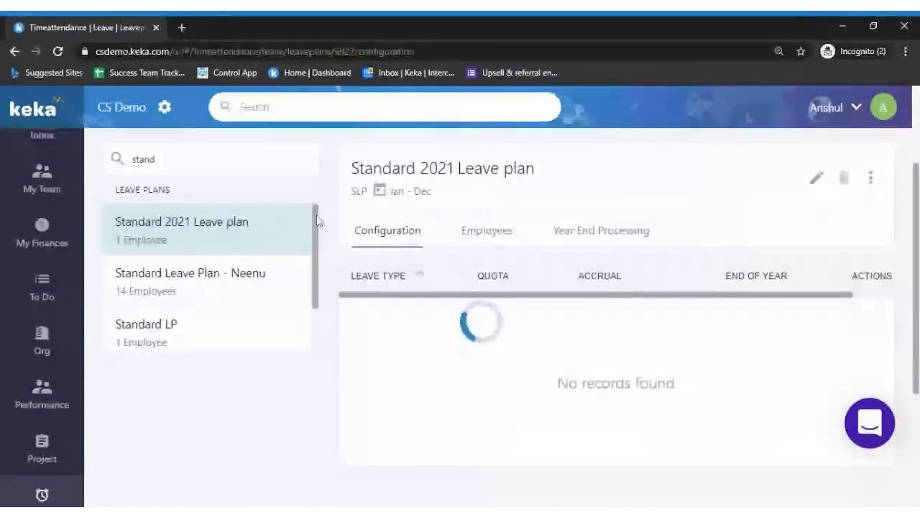
Clear the leave plan search and open the year end processing of the 2020 leave plan.
double_click(140, 159)
key(BackSpace)
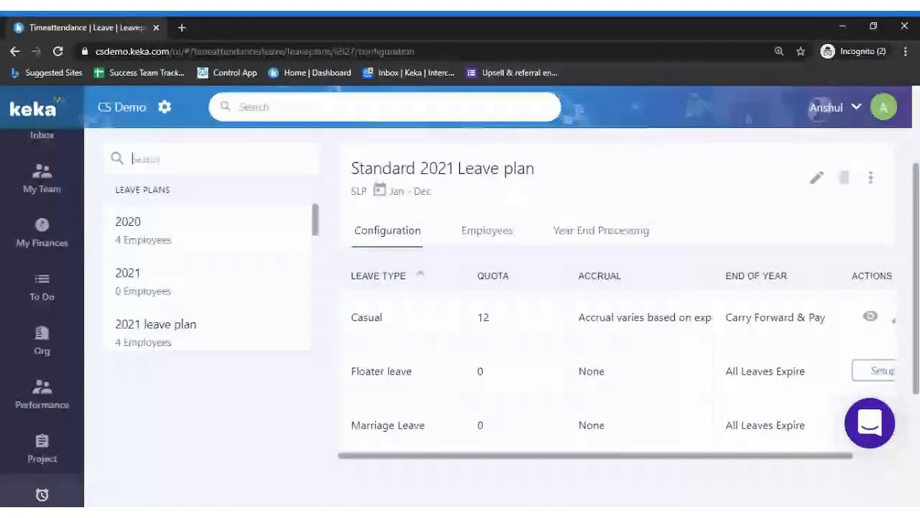
click(251, 234)
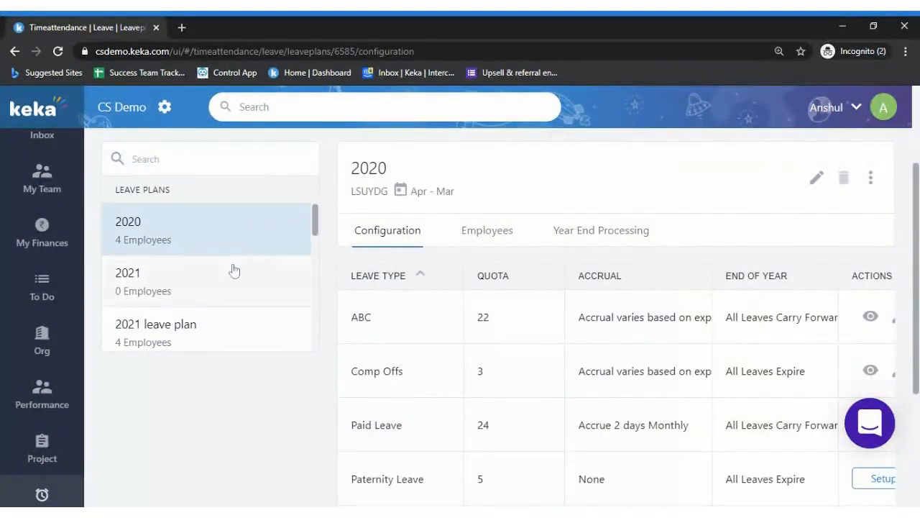
click(610, 230)
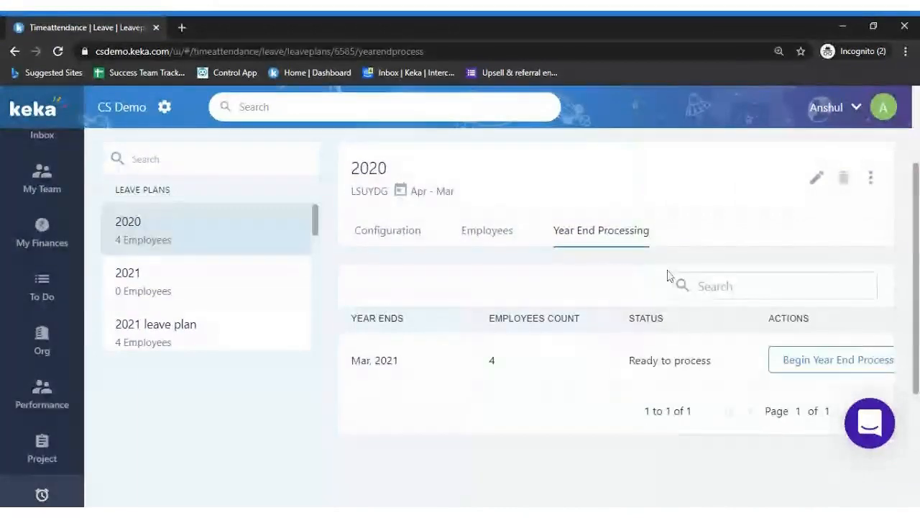
Review the 2020 plan's configured leave types, its Apr - Mar leave year and its assigned employees.
click(407, 240)
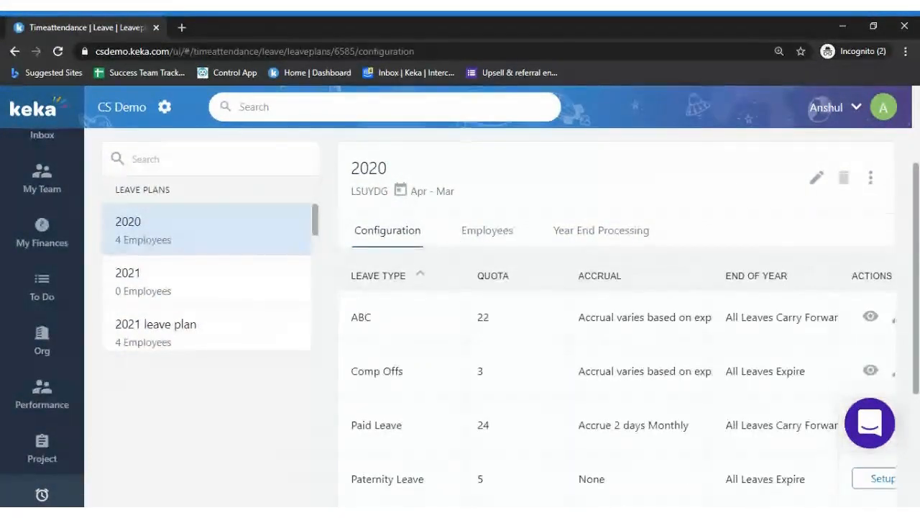
drag(410, 191, 454, 191)
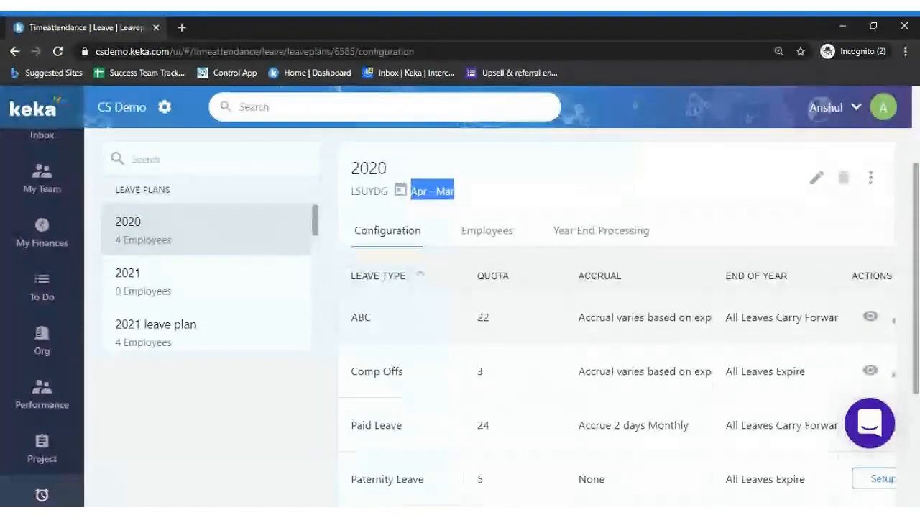
click(507, 237)
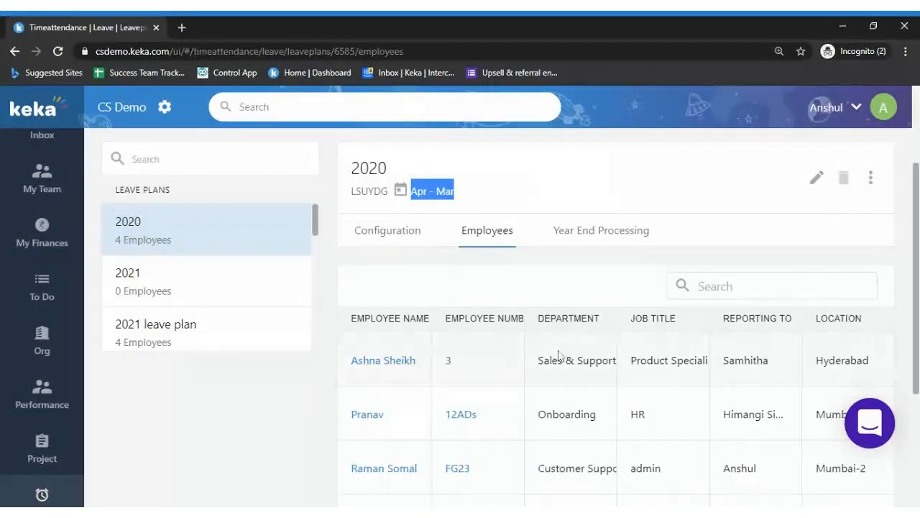
Begin the 2020 plan's year end process for Mar, 2021 and check the pending leave requests.
click(610, 231)
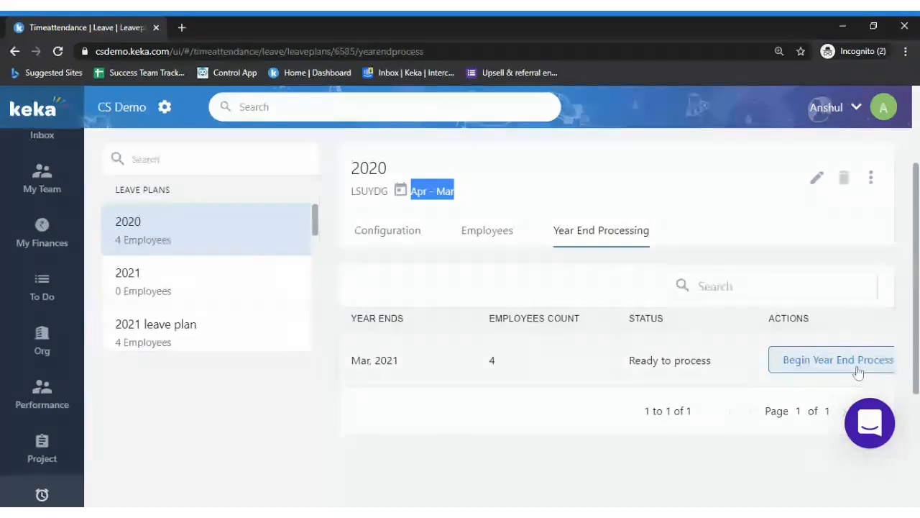
click(820, 365)
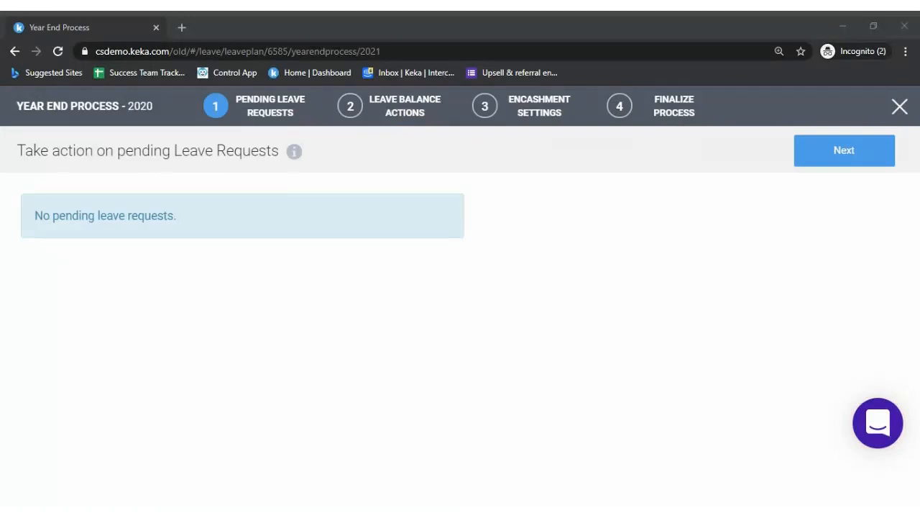
click(516, 454)
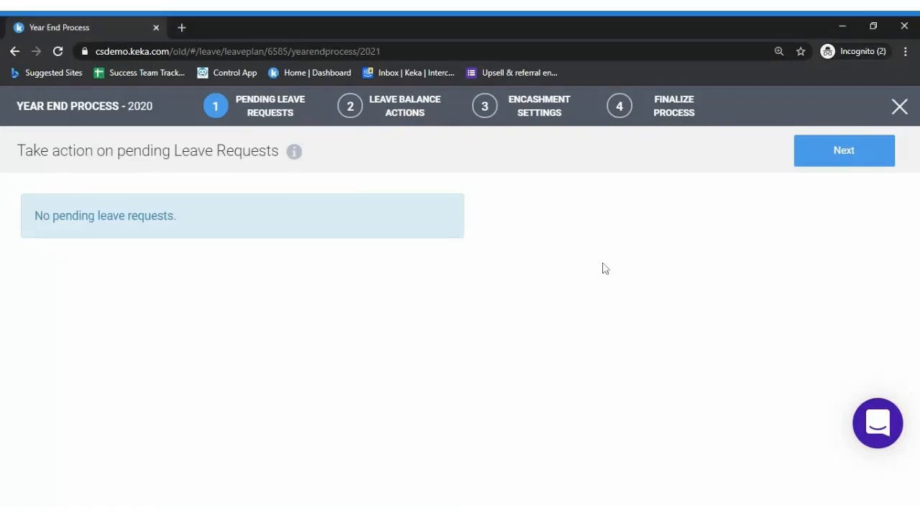
mouse_move(293, 156)
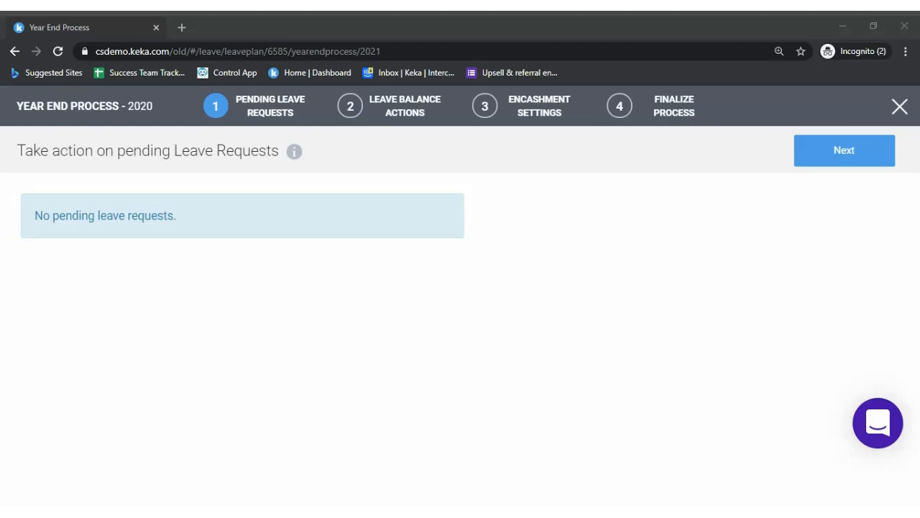
click(510, 456)
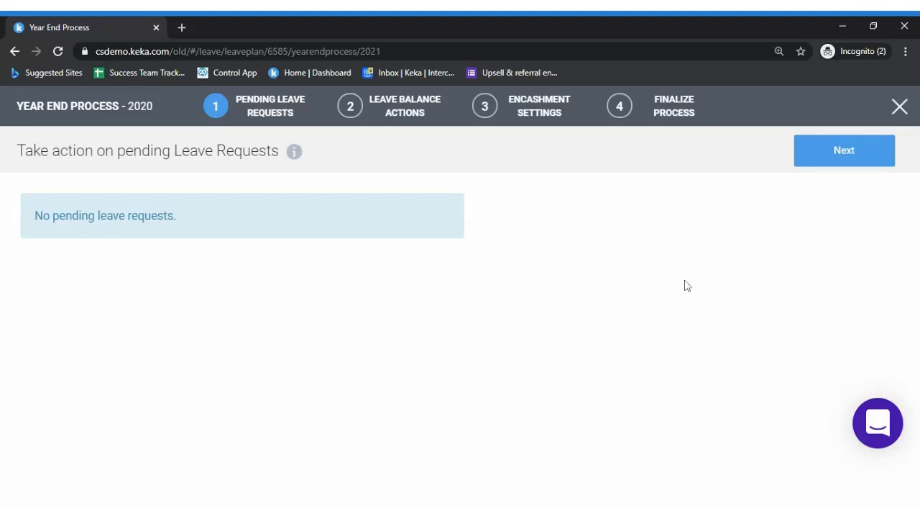
Continue to the leave balance actions and look through all employees' balances with encashed, carried forward and expiring days.
click(841, 156)
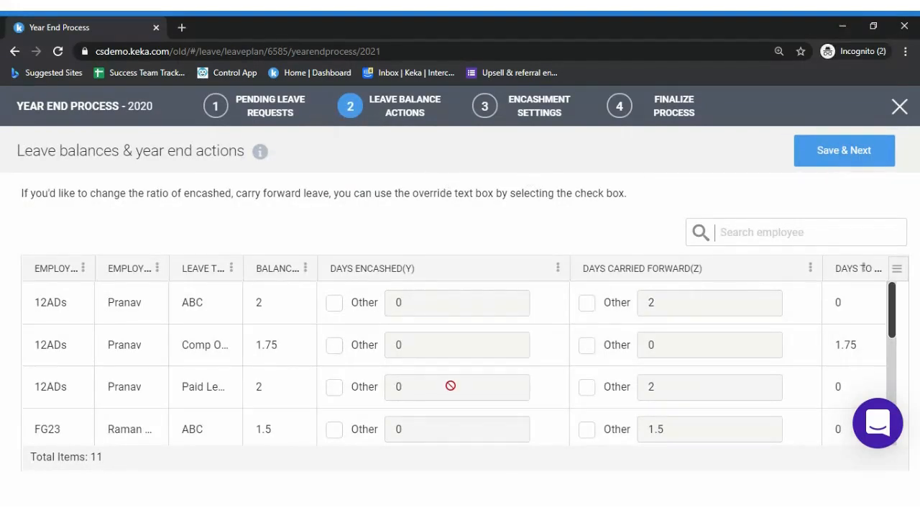
click(471, 511)
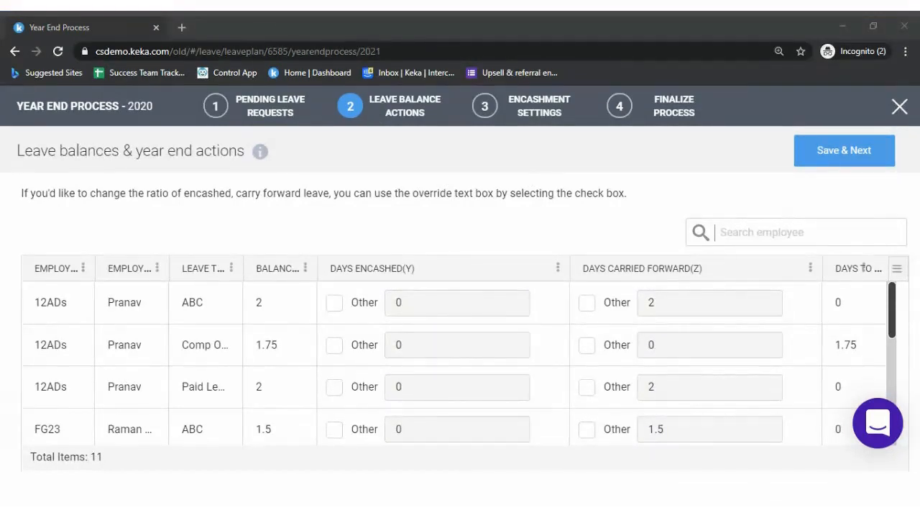
key(alt+Tab)
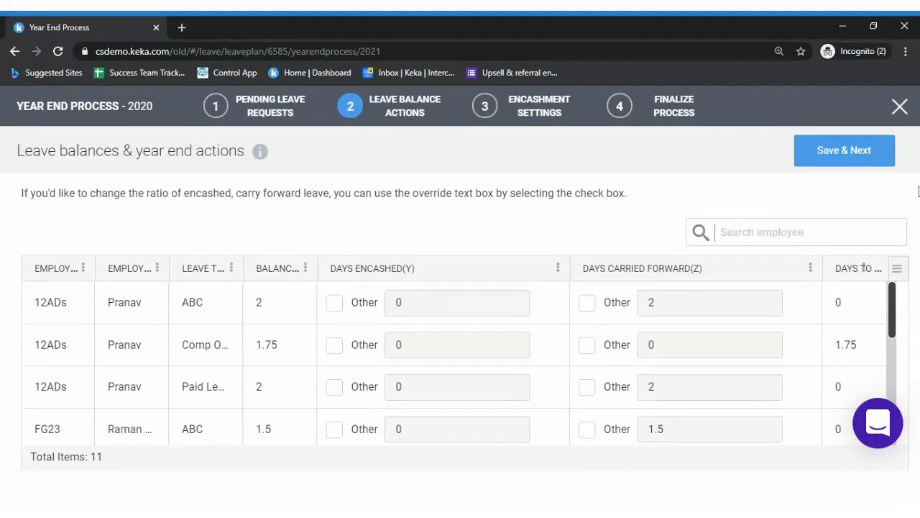
drag(891, 308, 902, 453)
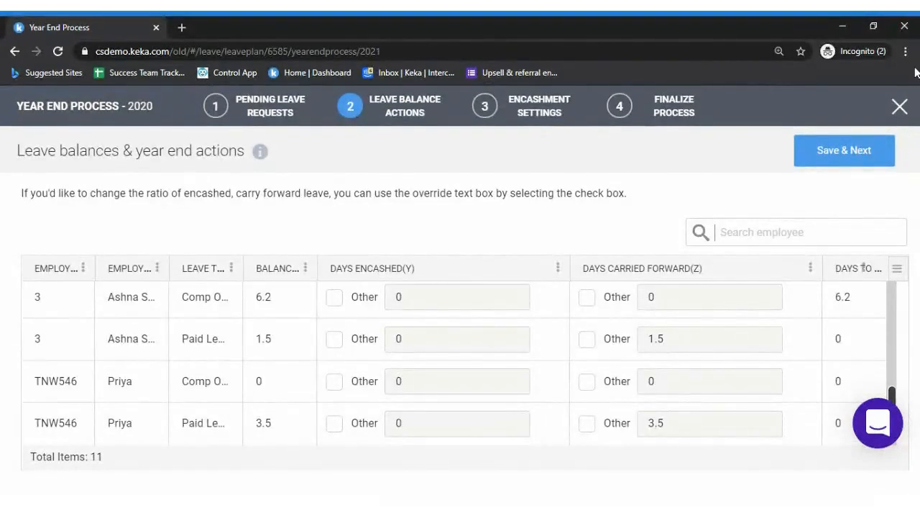
key(ctrl+minus)
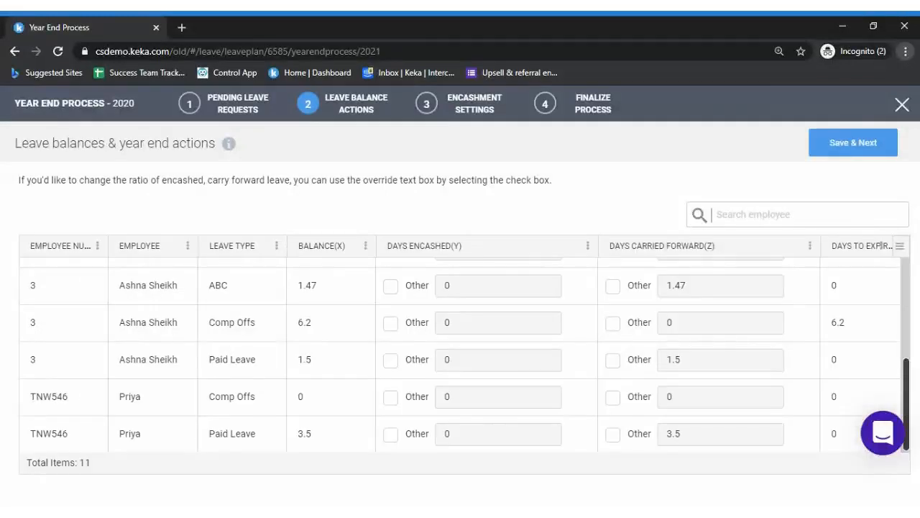
drag(911, 388, 905, 273)
click(506, 301)
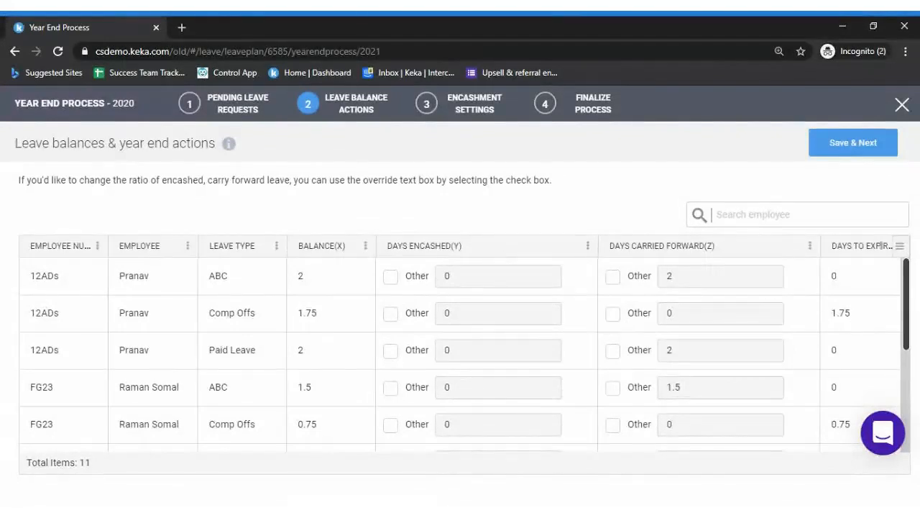
Examine the first employee's Comp Offs row for its balance and days to expire.
double_click(164, 315)
double_click(248, 314)
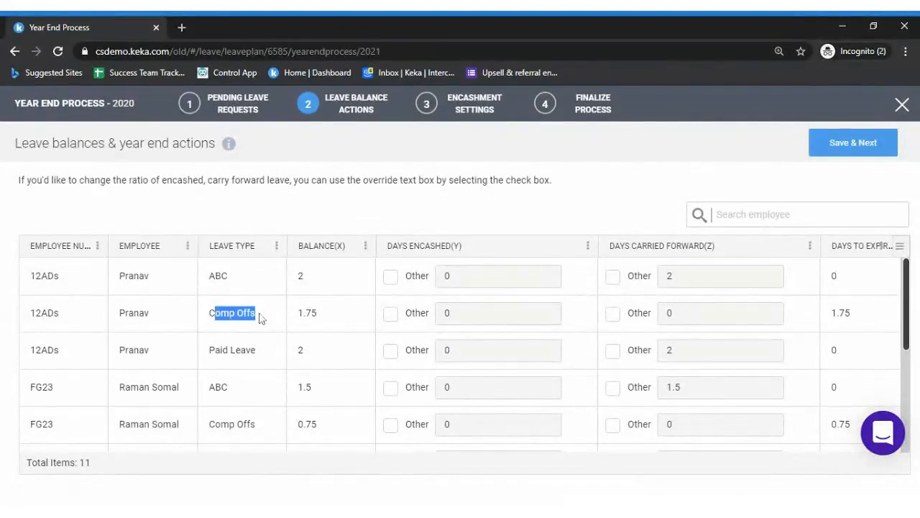
double_click(320, 317)
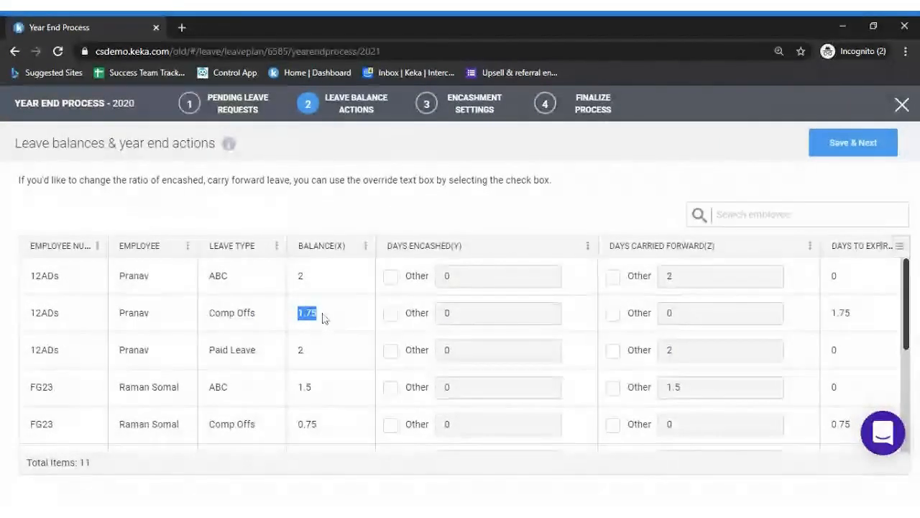
double_click(842, 314)
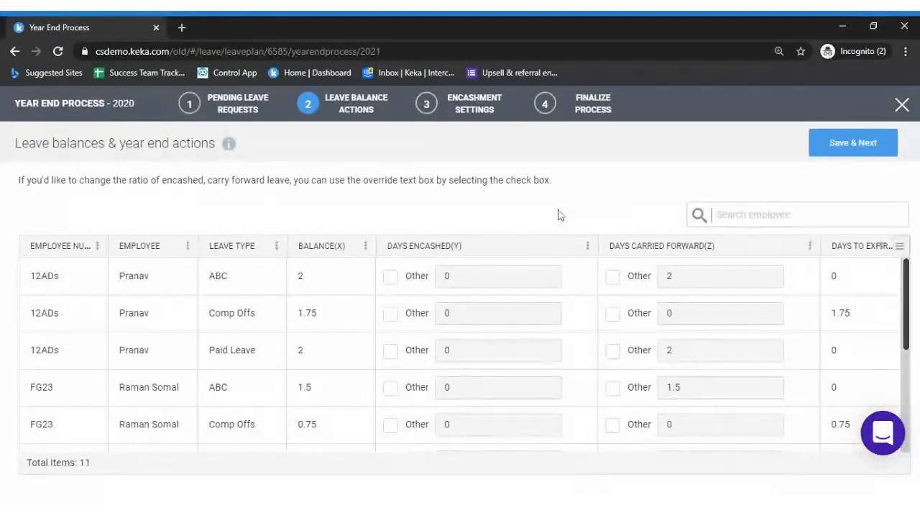
Override the days carried forward for the first employee's Comp Offs with 1.75 and check the other rows.
click(612, 315)
click(612, 315)
click(613, 315)
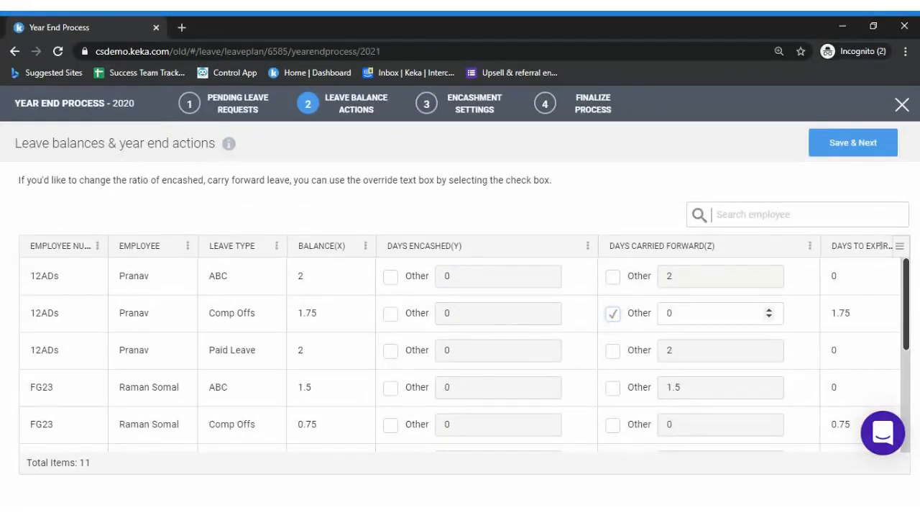
key(BackSpace)
text(1.)
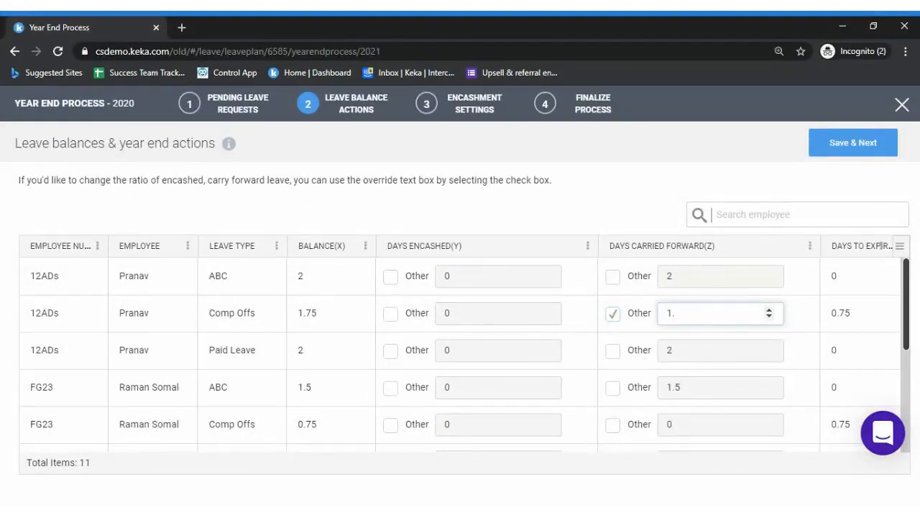
text(75)
click(656, 189)
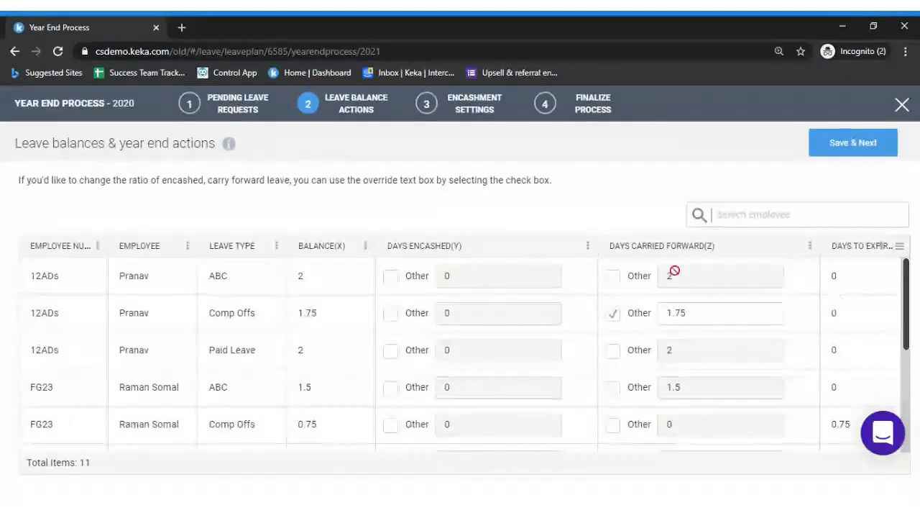
scroll(907, 316, down, 1)
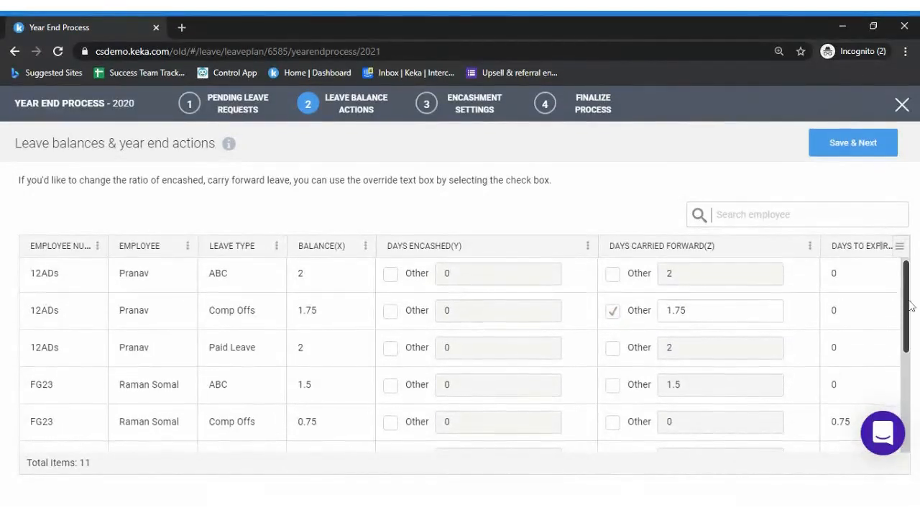
scroll(907, 320, down, 1)
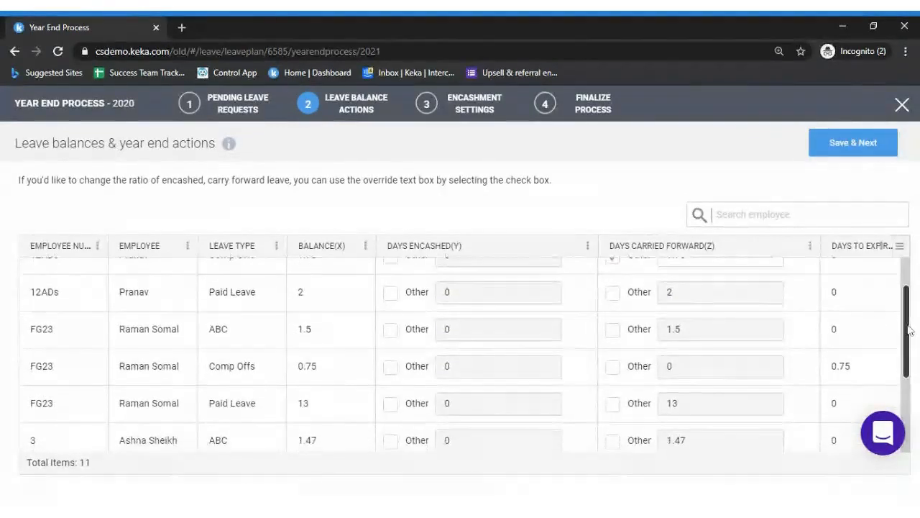
scroll(908, 320, up, 2)
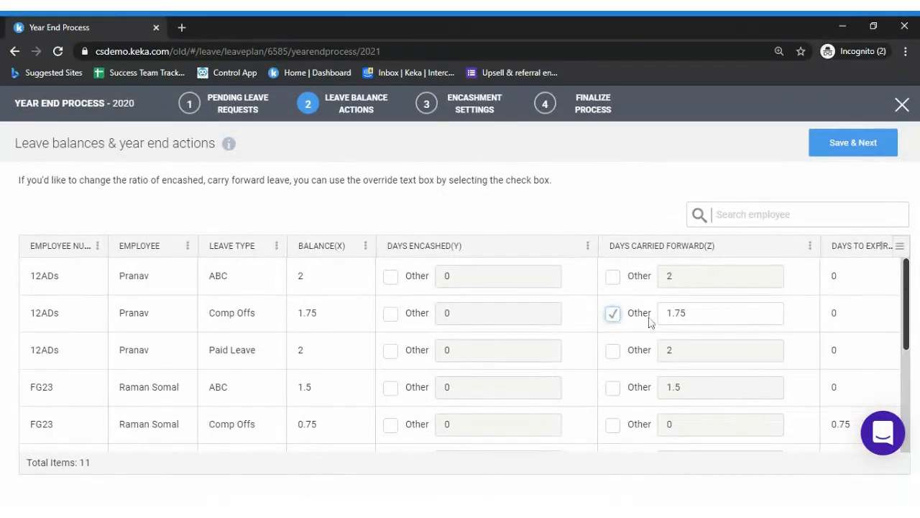
Remove and reapply the 1.75-day carry-forward override on the first employee's Comp Offs, then save the leave balance actions.
click(613, 315)
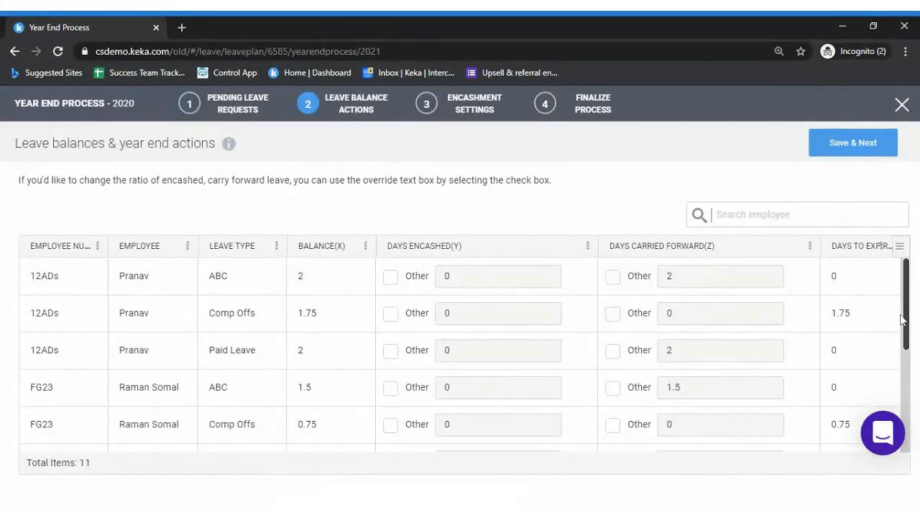
click(612, 314)
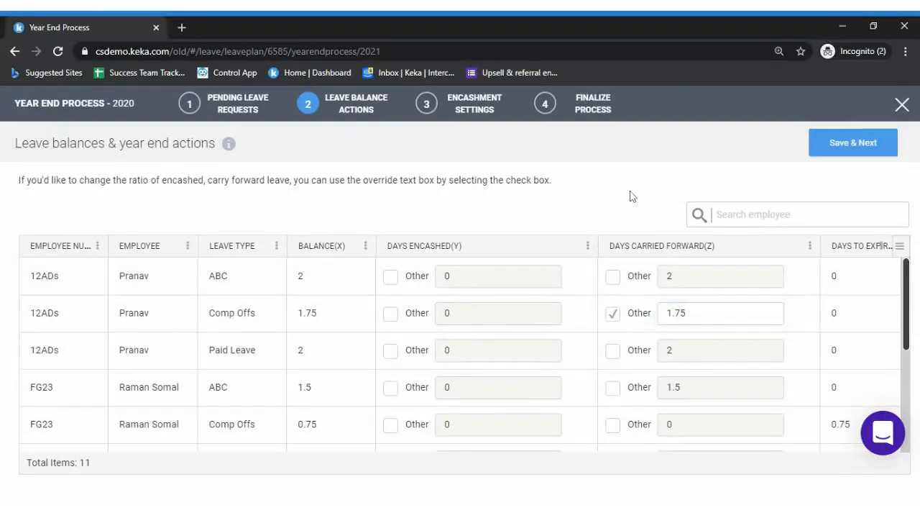
drag(908, 264, 910, 371)
click(860, 146)
click(852, 144)
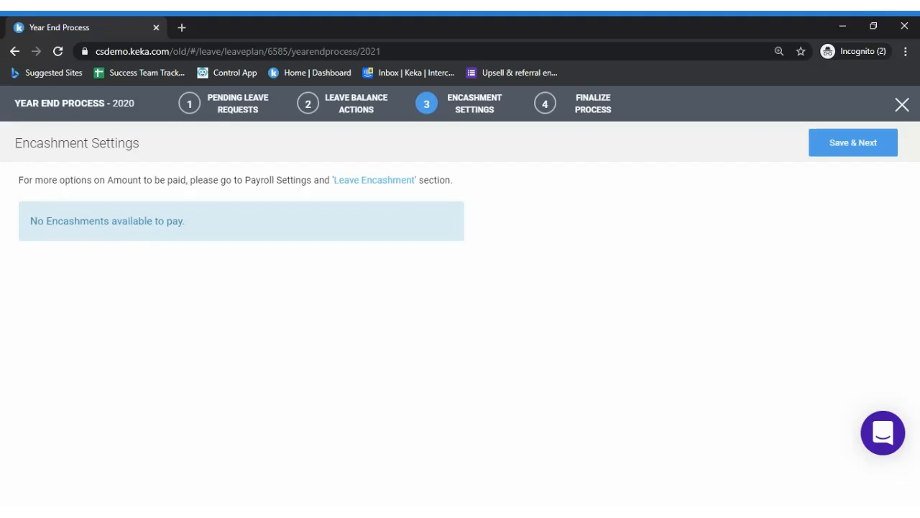
Look through the leave encashment calculation policies in the payroll settings, then return to the year end process.
click(360, 184)
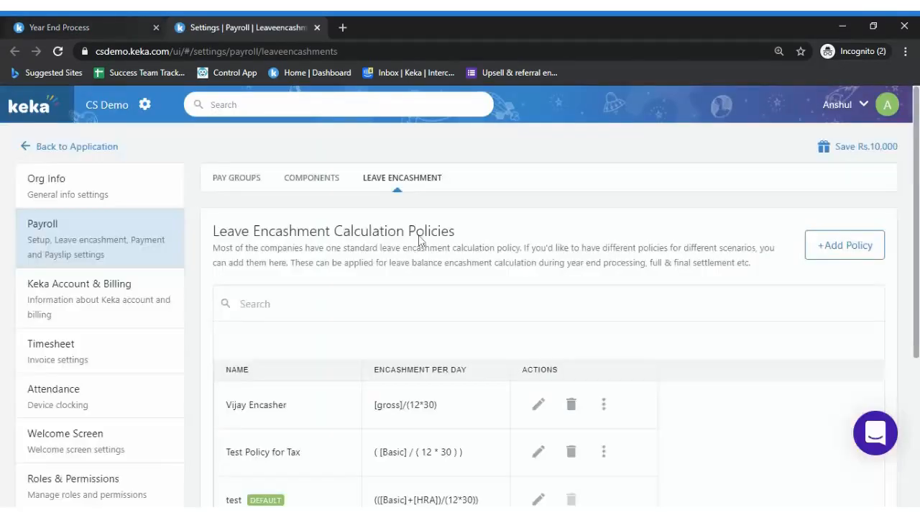
scroll(420, 241, down, 1)
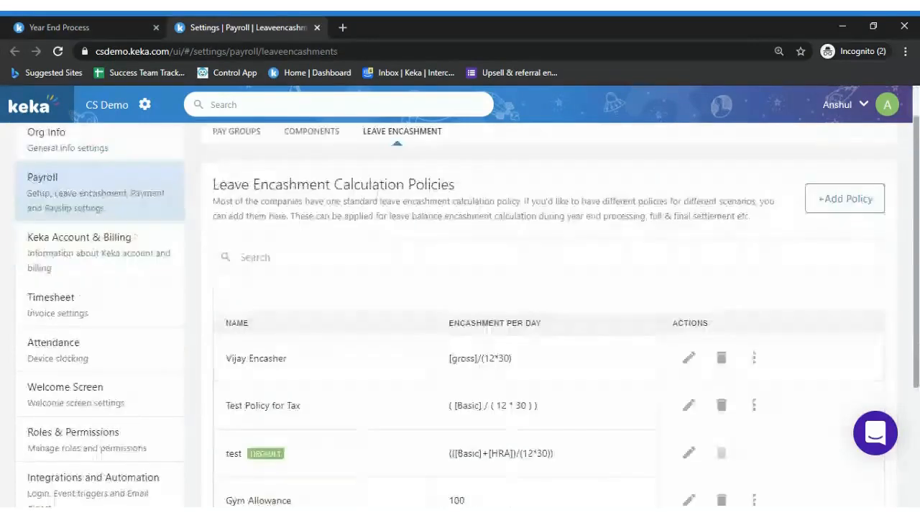
scroll(467, 311, down, 2)
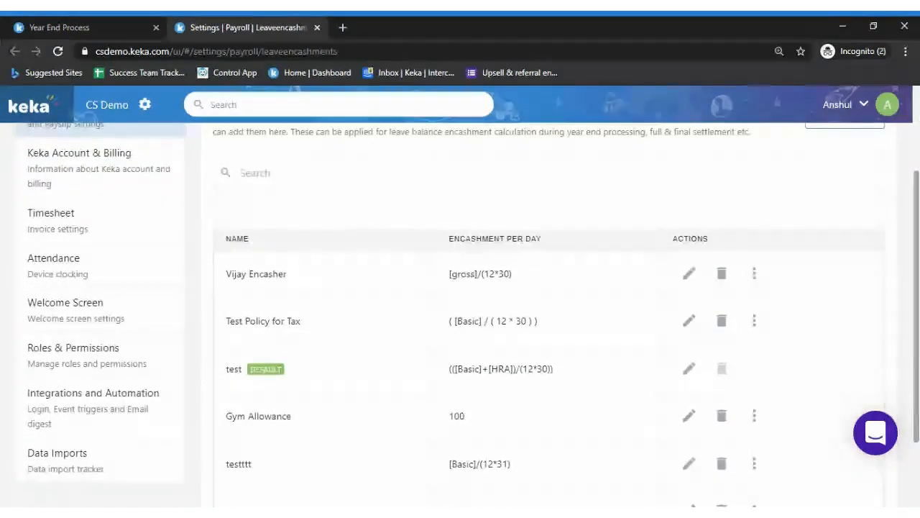
scroll(701, 347, up, 2)
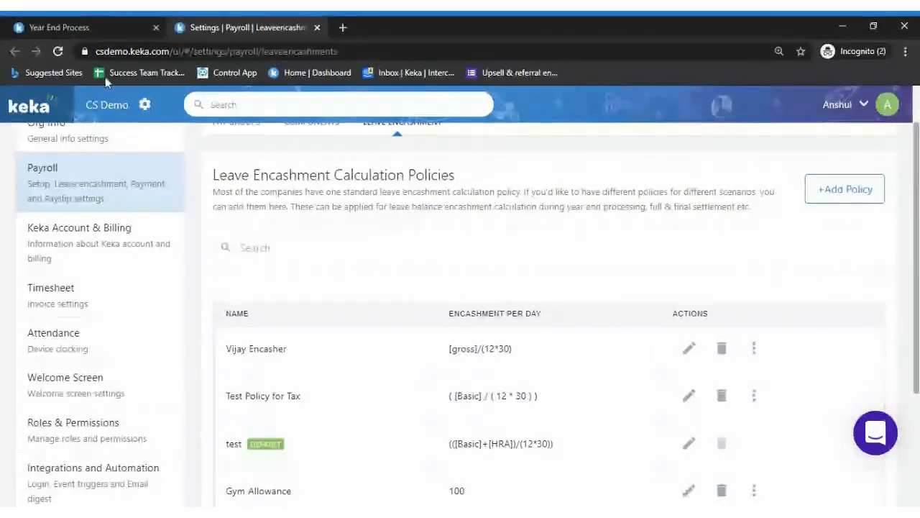
click(88, 26)
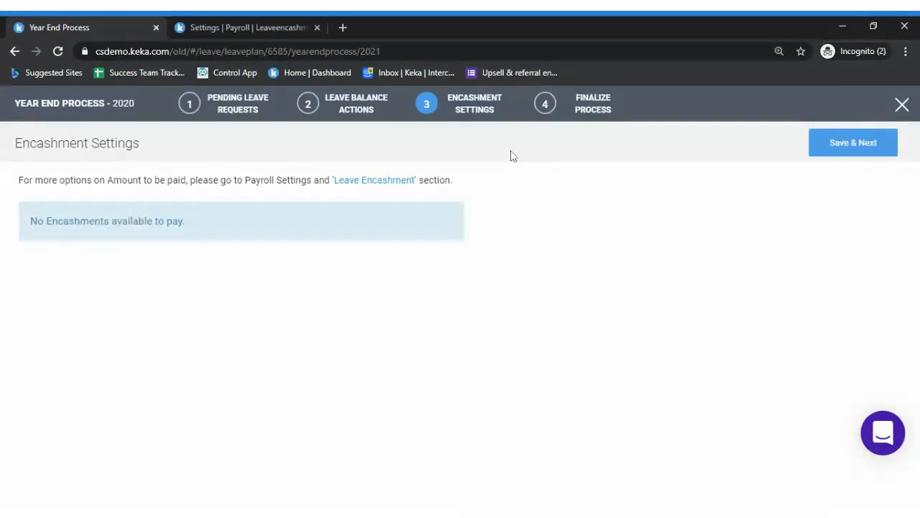
Save the encashment settings and finalize the 2020 plan's year end process, confirming that it cannot be reverted.
click(841, 146)
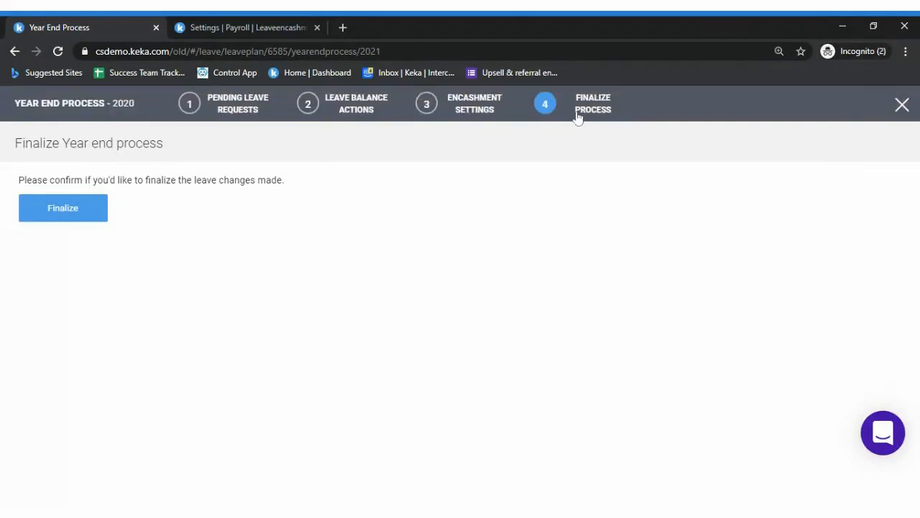
drag(13, 141, 300, 189)
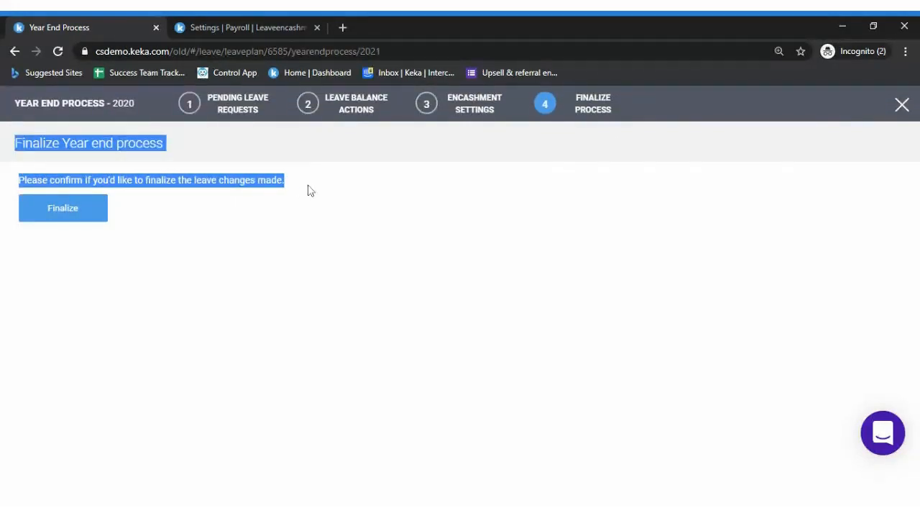
click(320, 199)
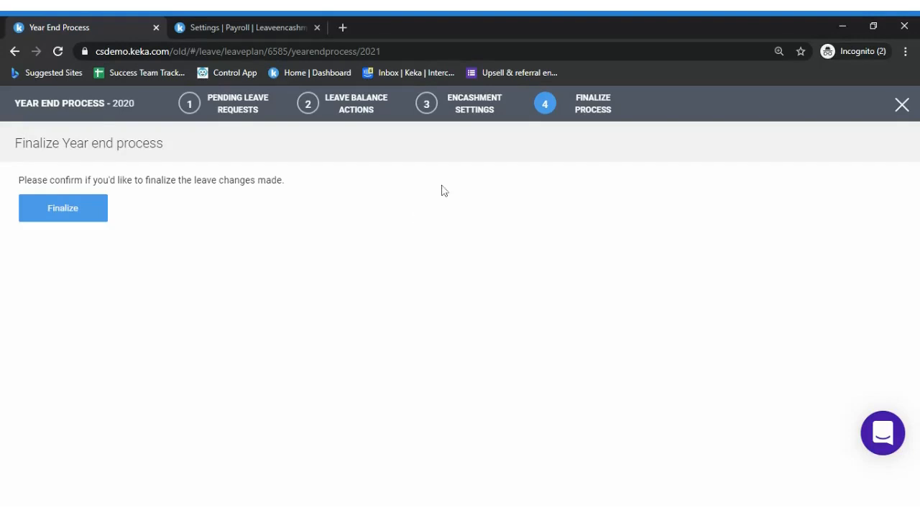
click(64, 217)
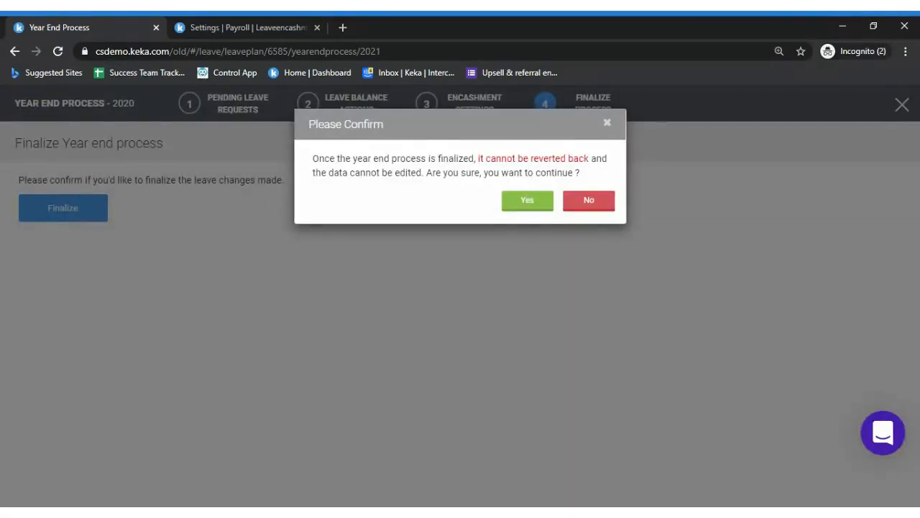
drag(475, 158, 535, 205)
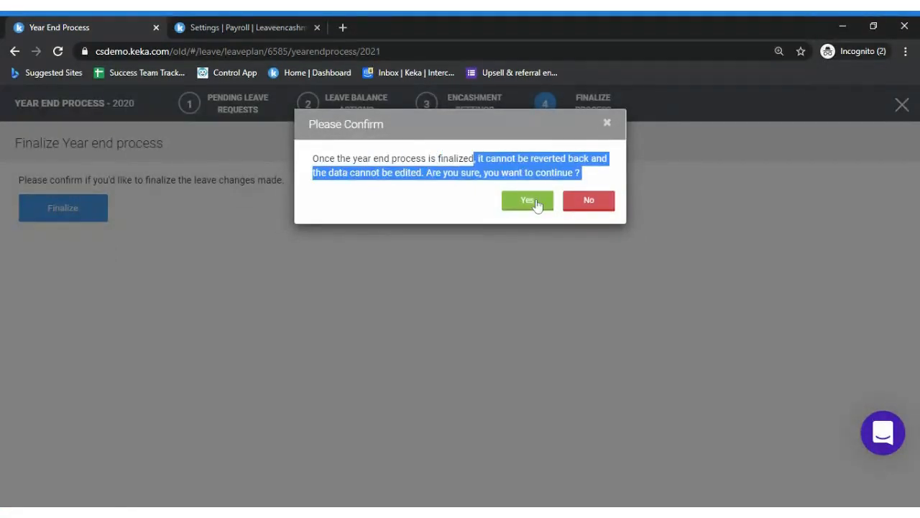
click(536, 204)
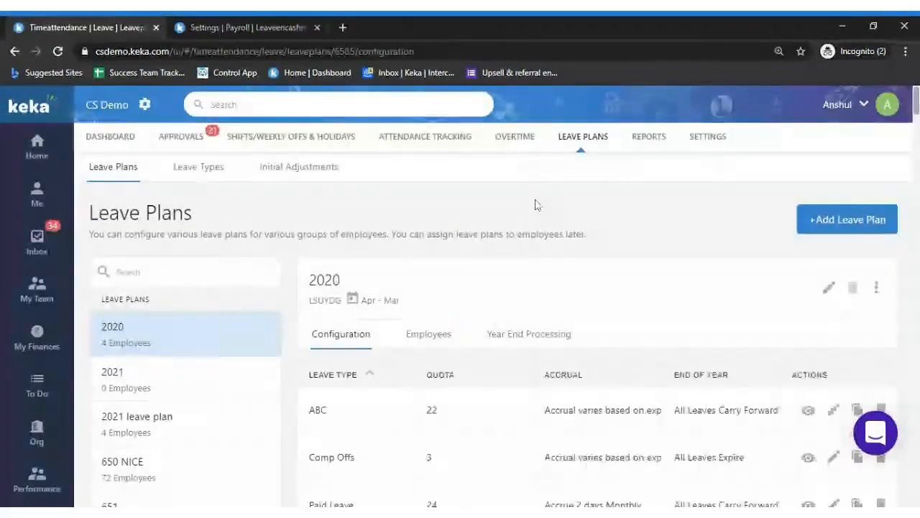
View the Mar, 2021 processing results, examine the carry-forward override on the first employee's Comp Offs, and close the results.
click(525, 338)
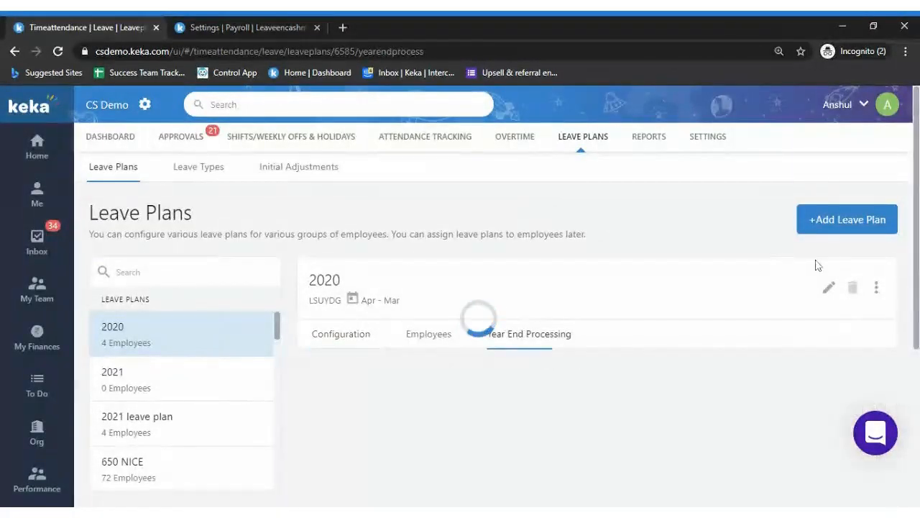
scroll(791, 294, down, 2)
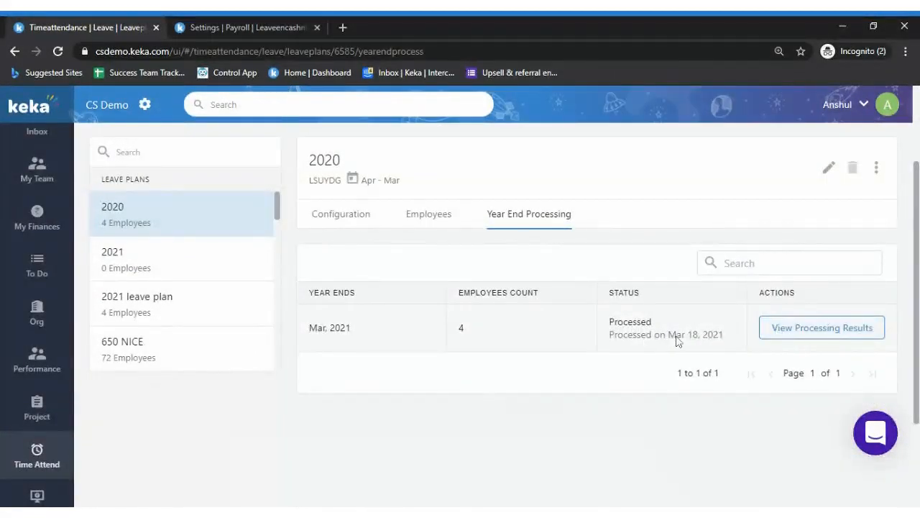
click(791, 332)
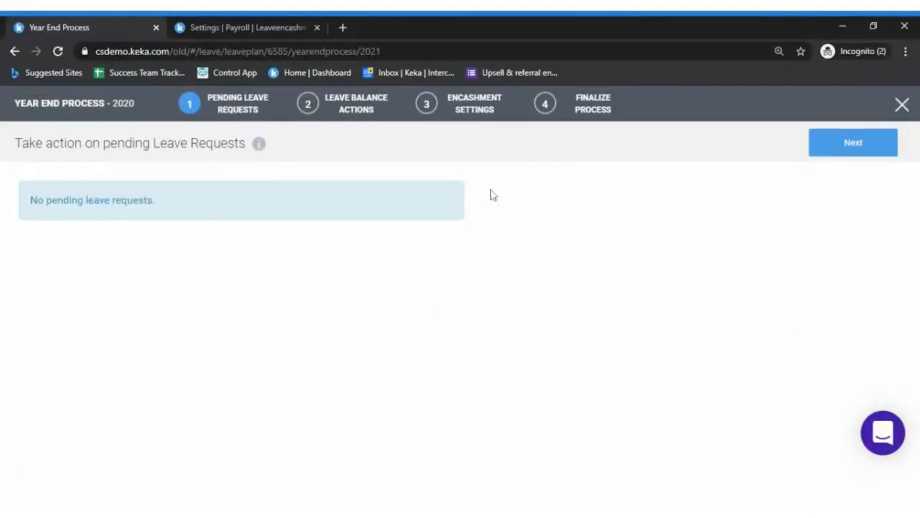
click(850, 144)
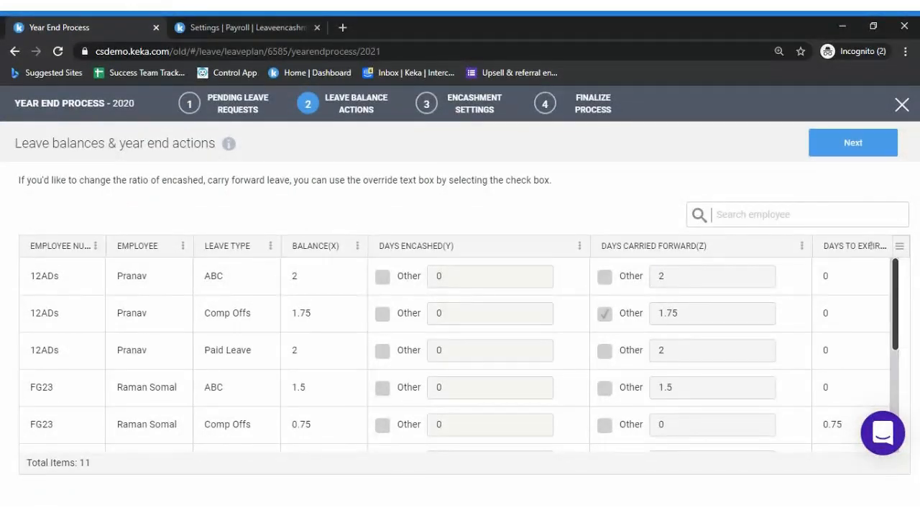
drag(122, 313, 175, 318)
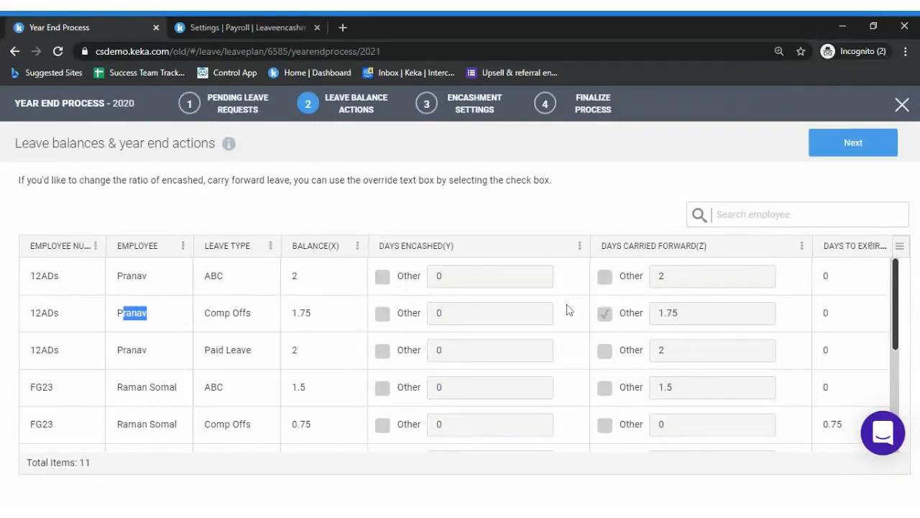
drag(625, 313, 644, 323)
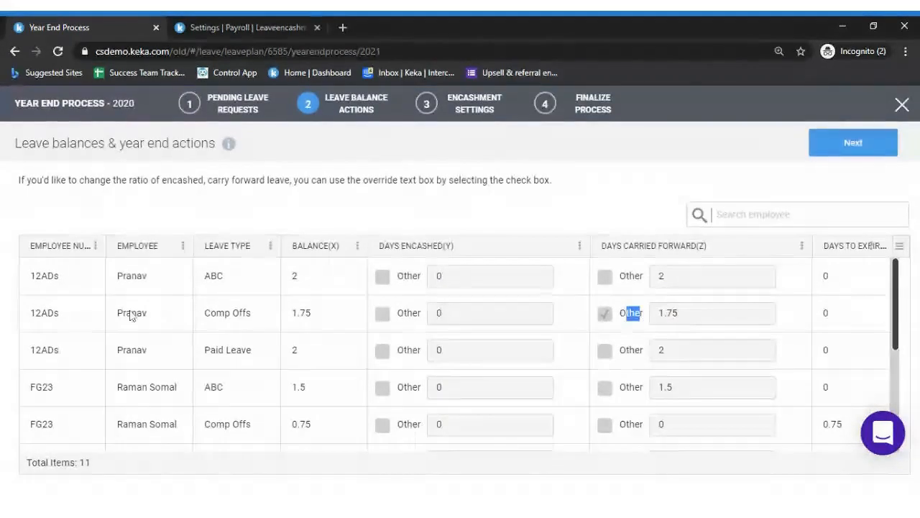
drag(116, 313, 313, 317)
double_click(631, 314)
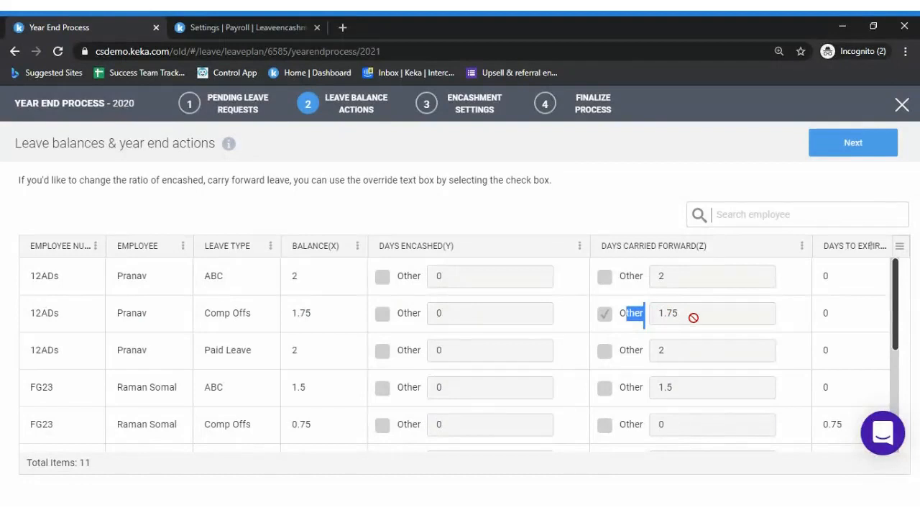
click(900, 107)
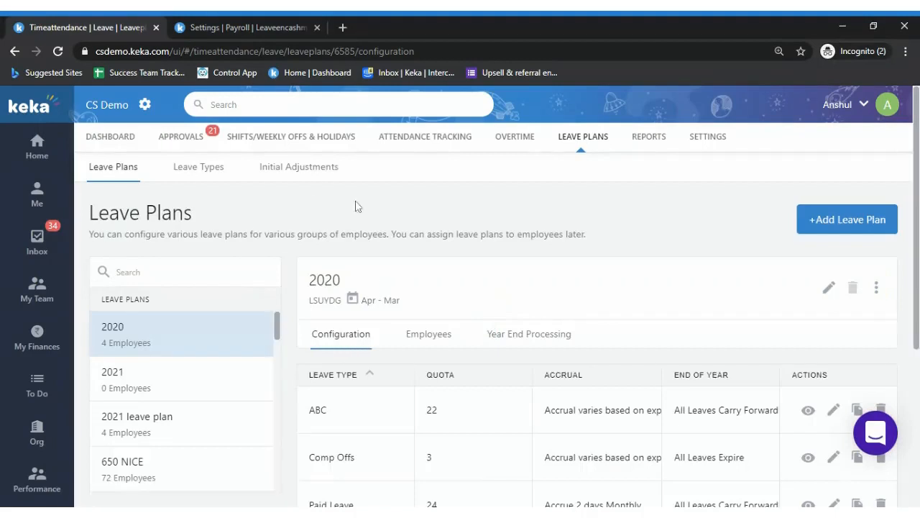
Return to the leave plans and check the 2020 plan's year end processing status.
click(213, 169)
click(118, 173)
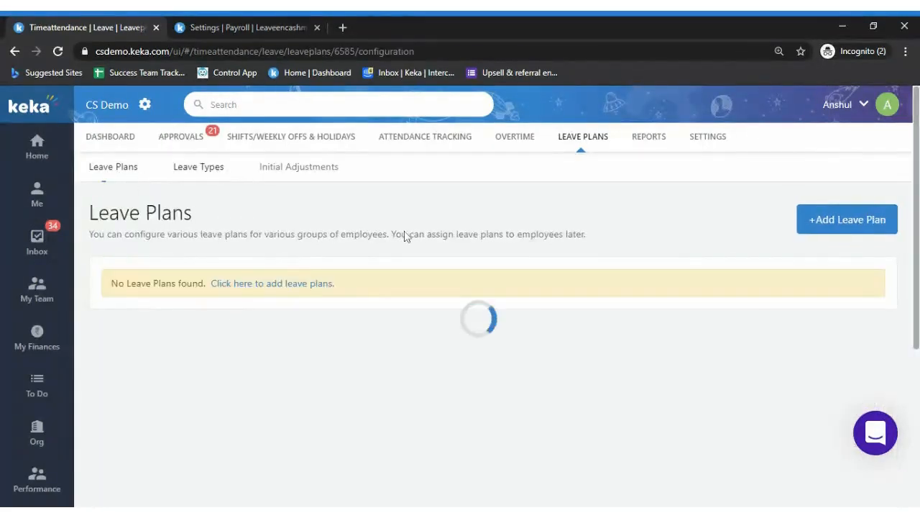
click(534, 335)
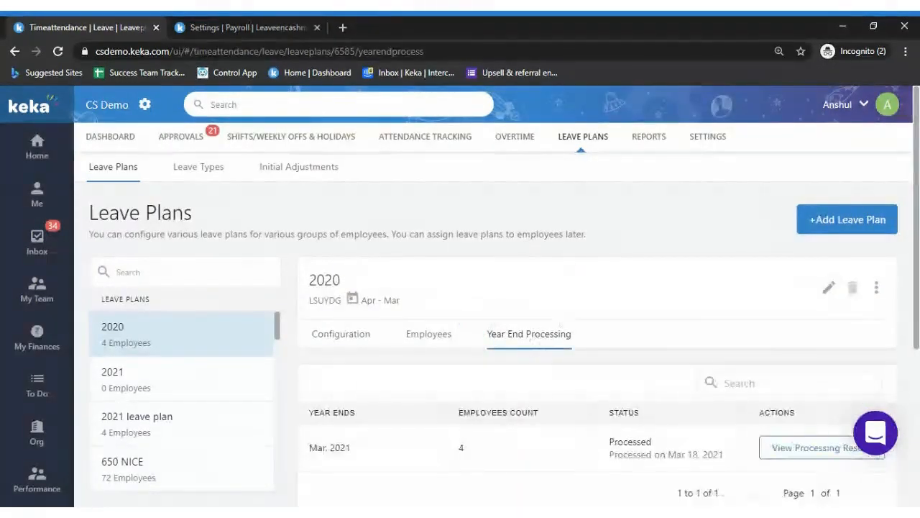
Review the initial adjustments options for importing consumed leave and carryover balances.
click(312, 175)
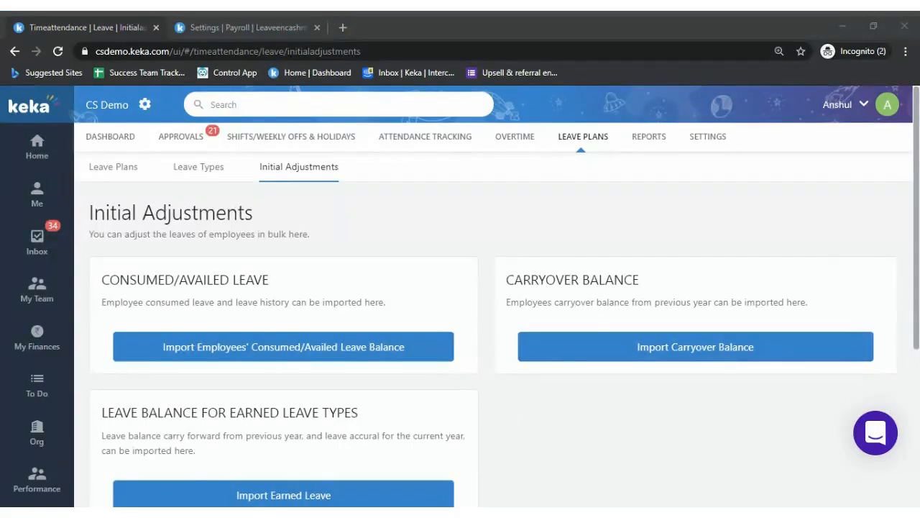
click(504, 400)
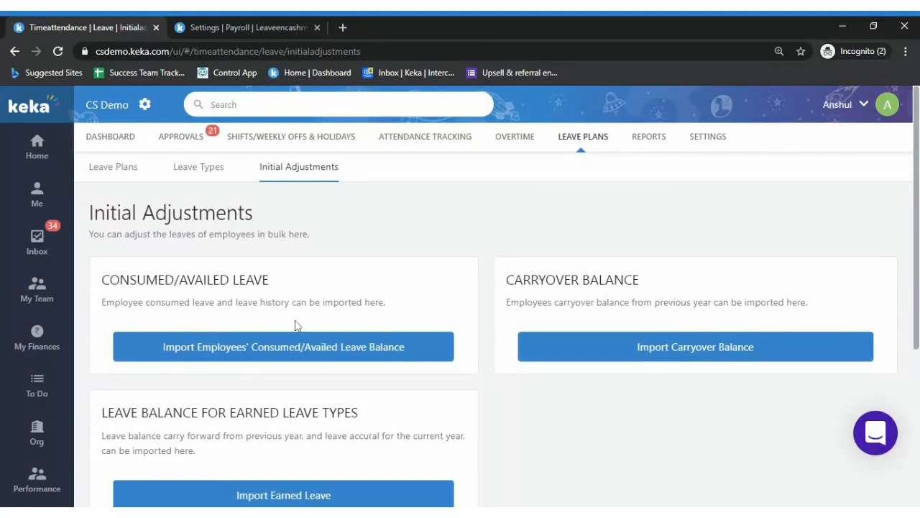
drag(130, 280, 256, 302)
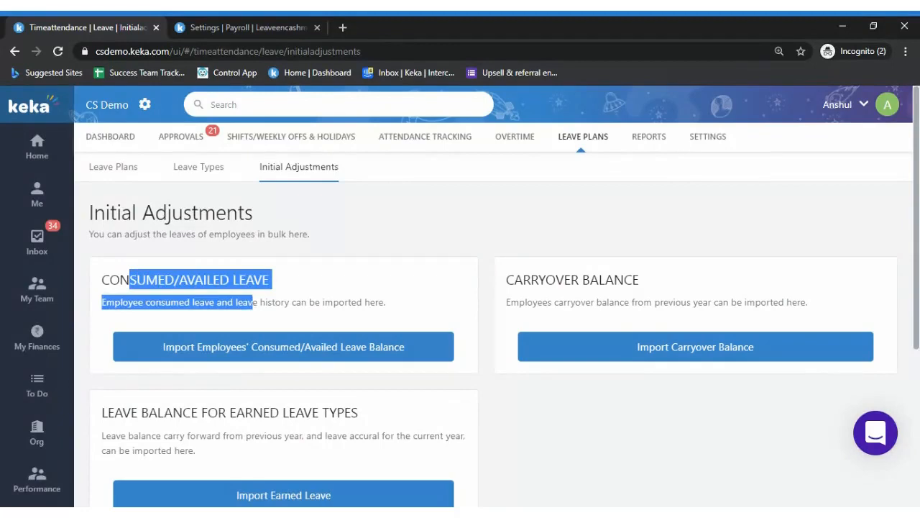
drag(505, 279, 663, 288)
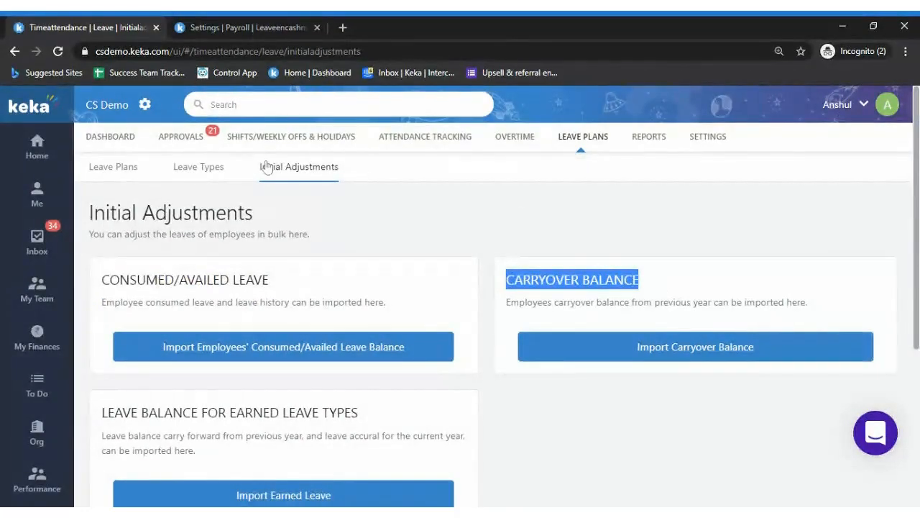
Go back to the 2020 leave plan and look over its year end processing record for Mar, 2021.
click(98, 169)
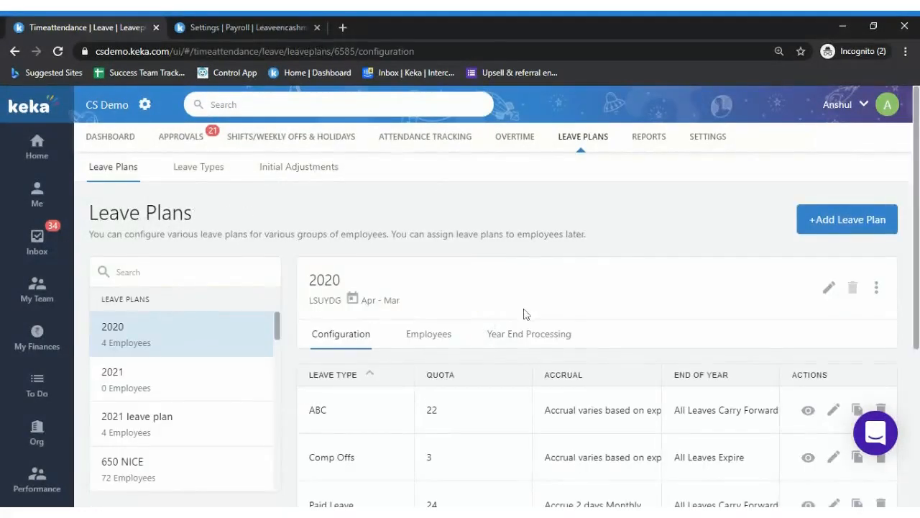
click(521, 334)
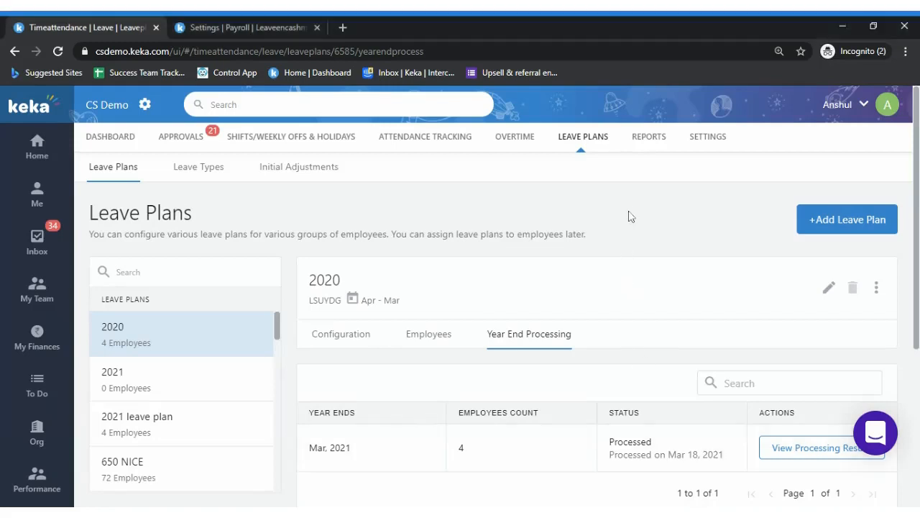
scroll(916, 160, down, 1)
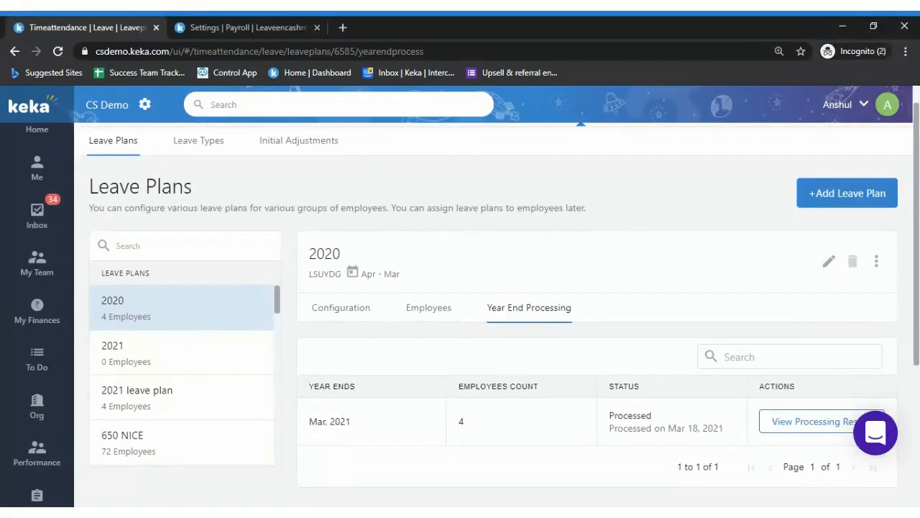
scroll(917, 148, up, 1)
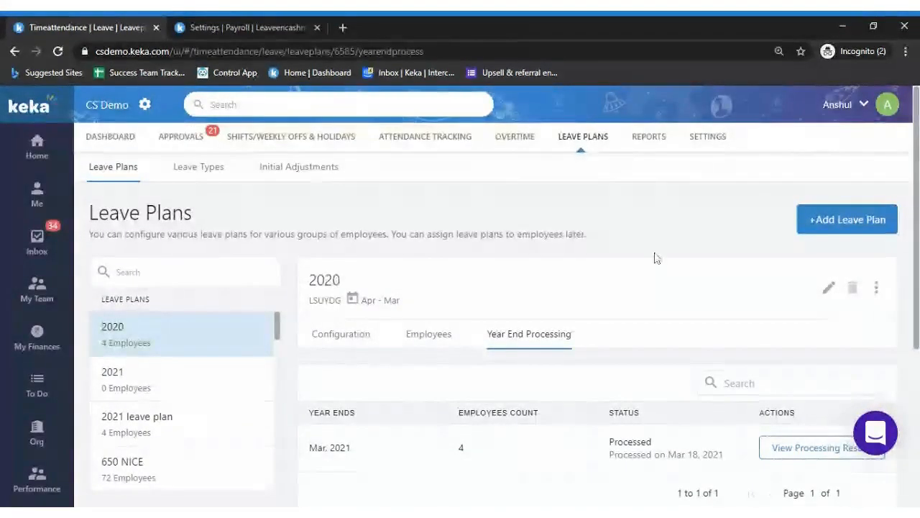
Review the end-of-year rule of each leave type in the 2020 plan's configuration.
click(335, 348)
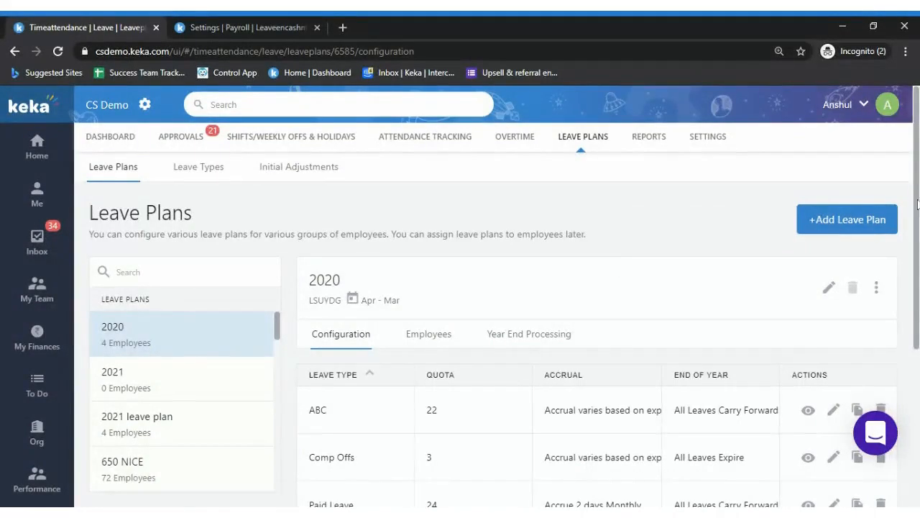
scroll(918, 205, down, 3)
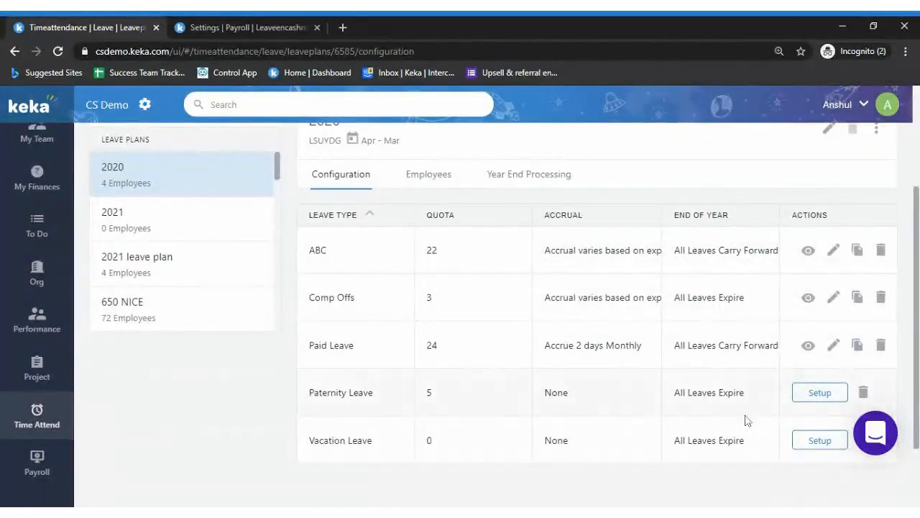
scroll(496, 302, up, 3)
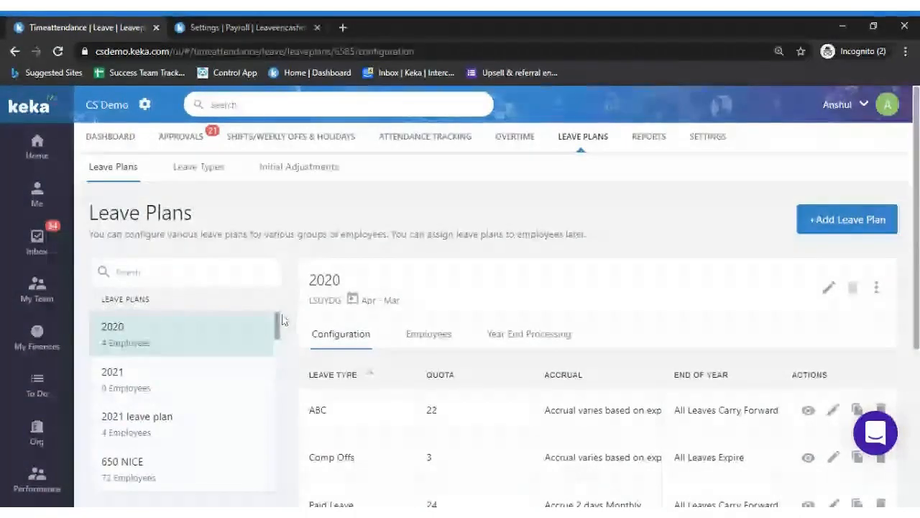
Check the 2020 leave plan's year end processing record, configuration and calendar period.
mouse_move(278, 323)
mouse_down()
mouse_move(279, 335)
mouse_move(280, 316)
mouse_up()
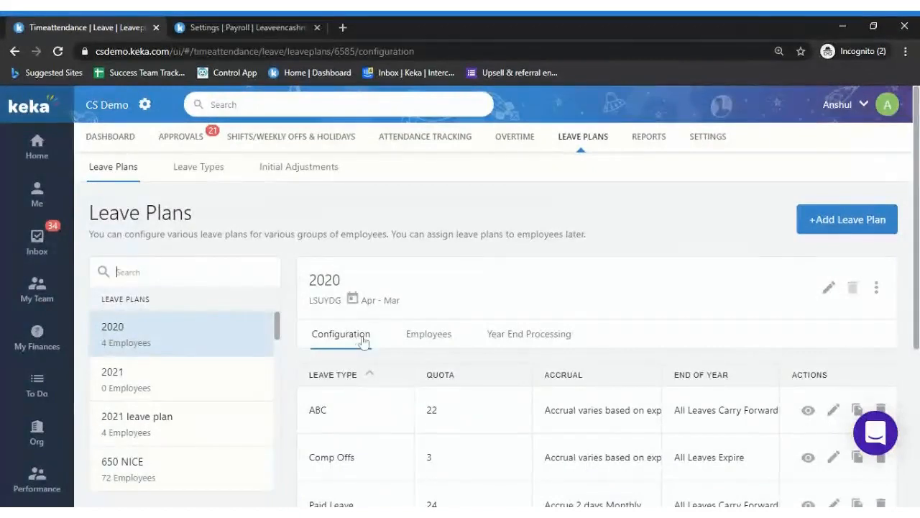
click(536, 338)
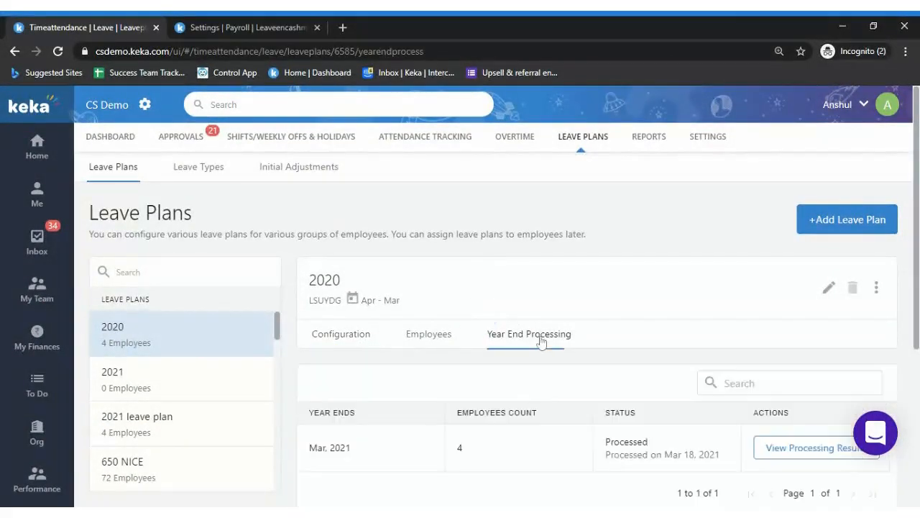
click(341, 334)
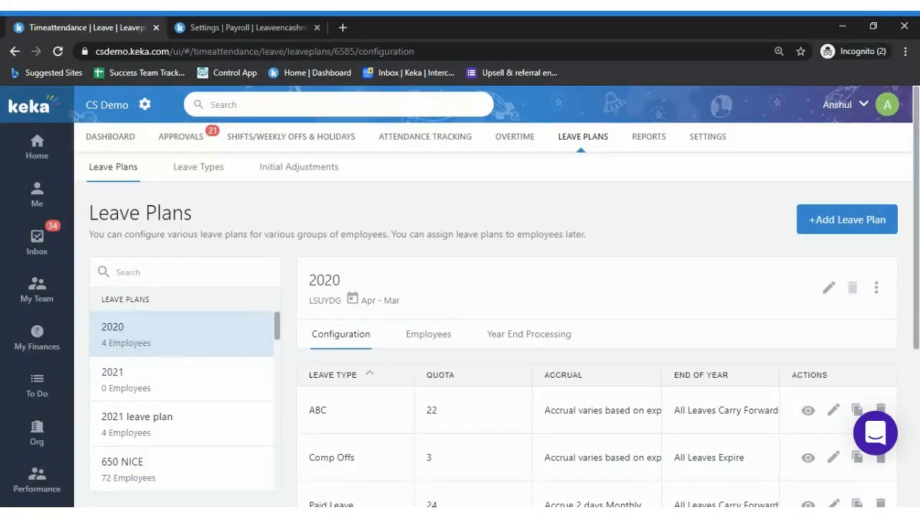
drag(361, 300, 439, 299)
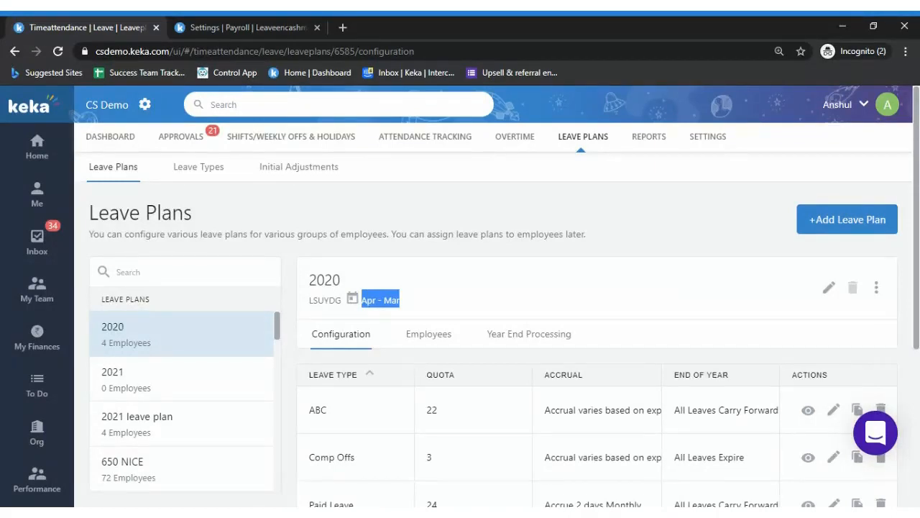
click(476, 303)
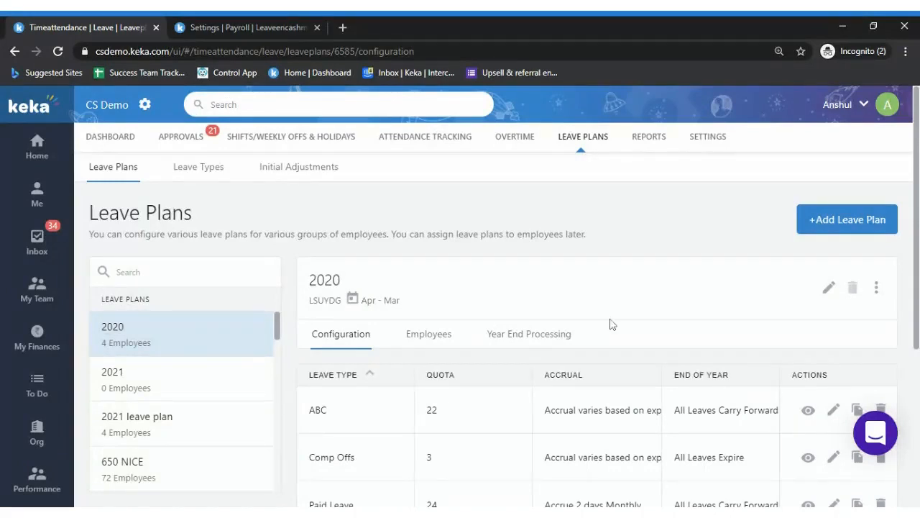
Go through the ABC leave type's configuration in the 2020 plan up to its year end balance, expiry and negative balance rules, and close it.
scroll(899, 288, down, 1)
scroll(899, 287, down, 2)
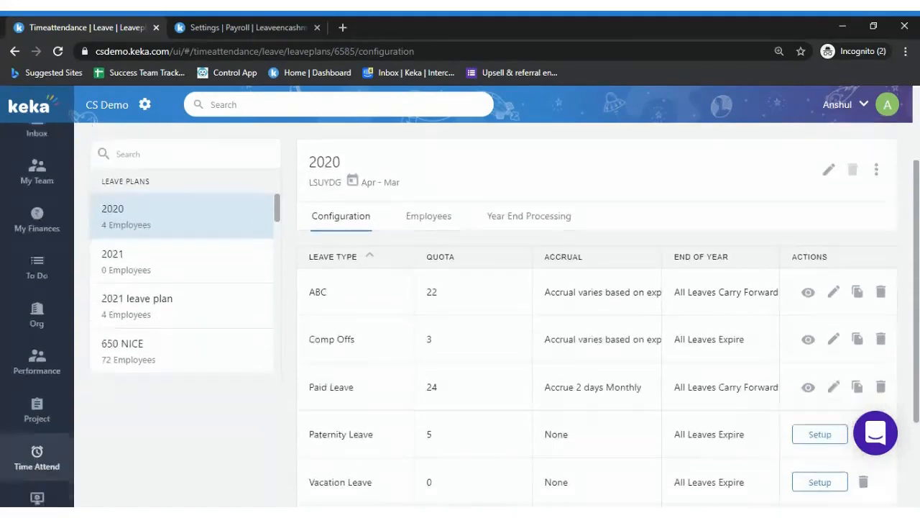
click(833, 273)
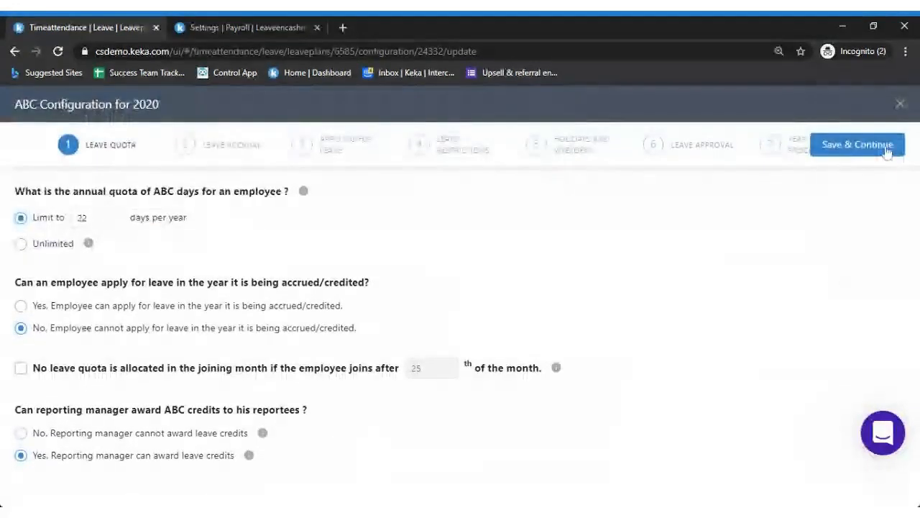
click(879, 147)
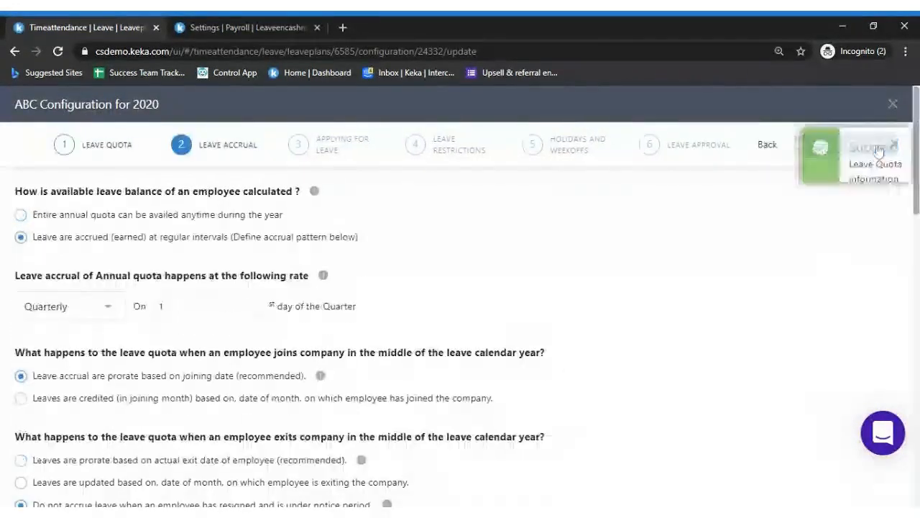
click(879, 147)
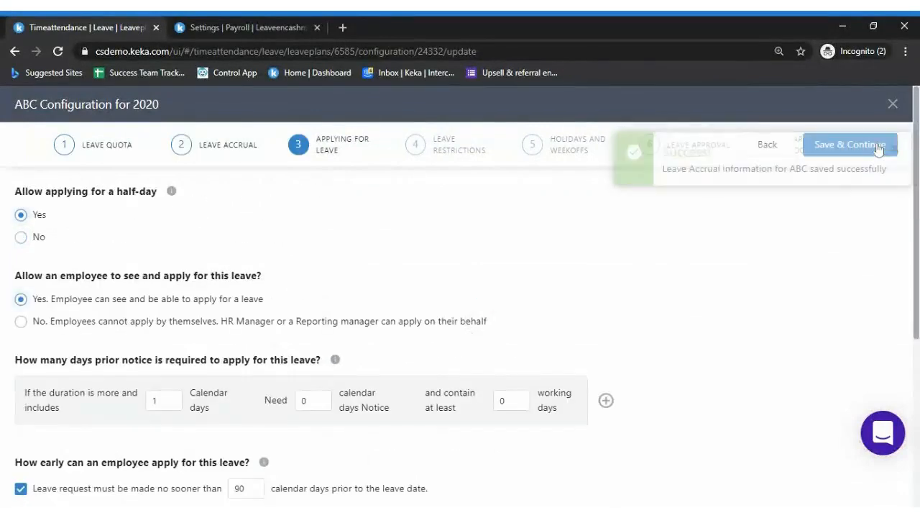
click(879, 146)
click(879, 150)
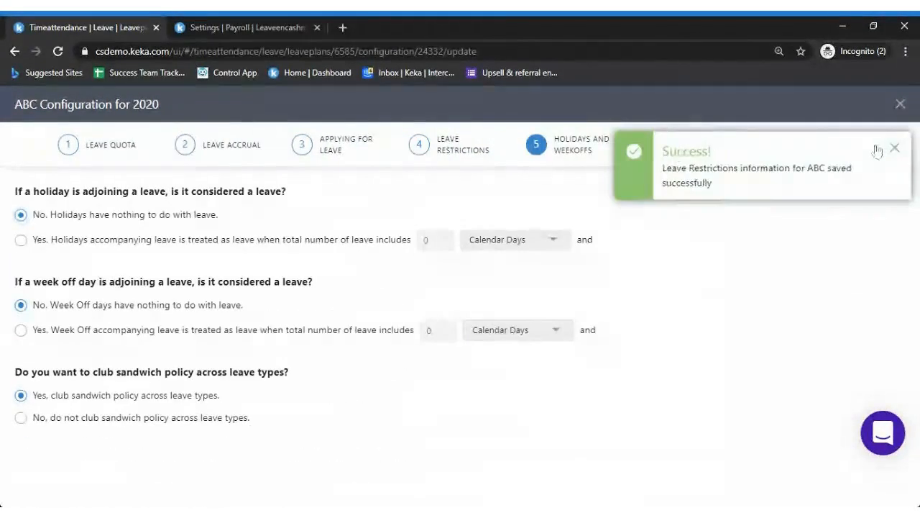
click(883, 150)
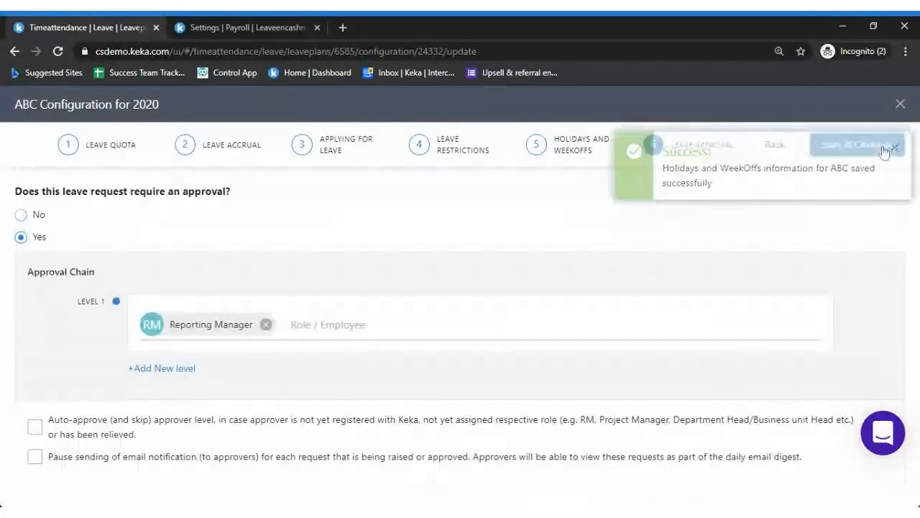
click(884, 150)
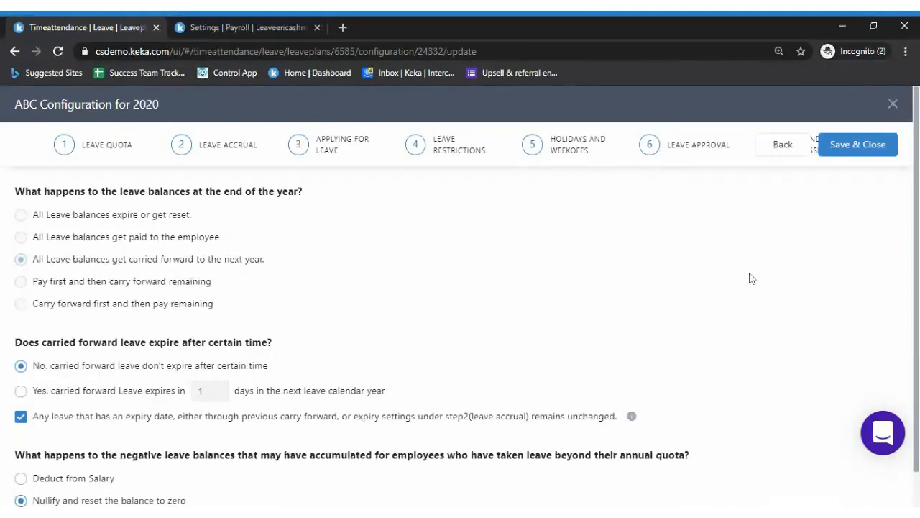
scroll(753, 278, down, 1)
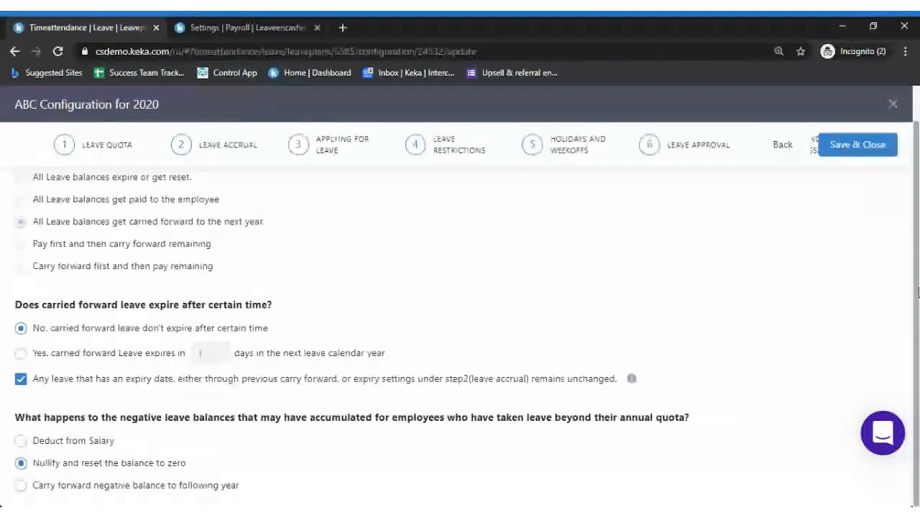
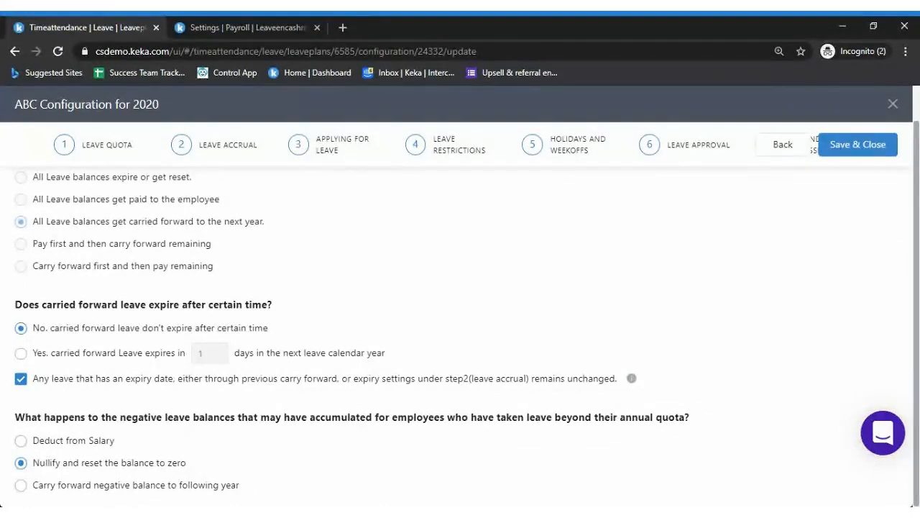
click(893, 105)
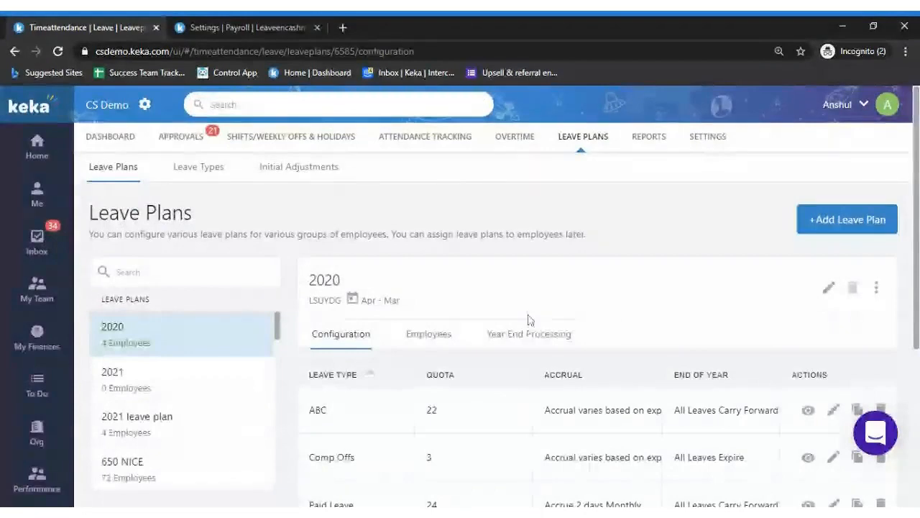
Look over the 2020 plan's leave types and its year end processing record.
scroll(859, 335, down, 2)
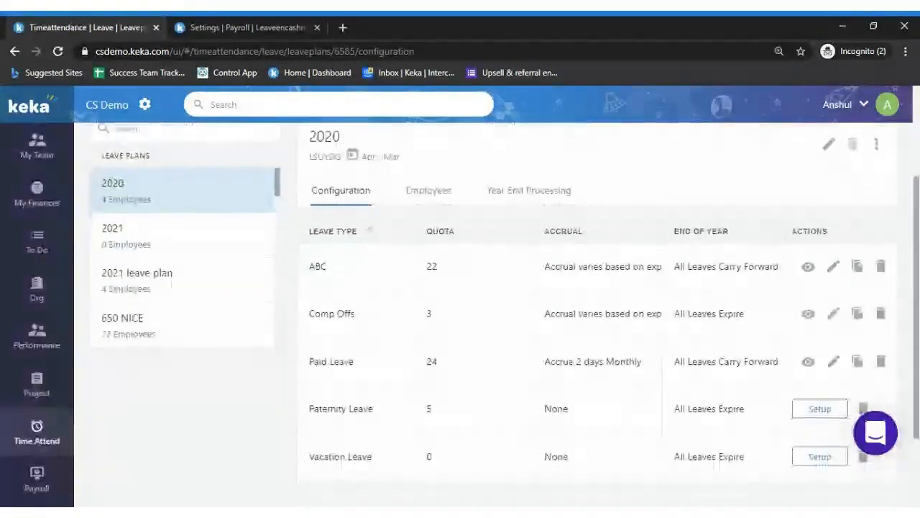
scroll(819, 288, down, 1)
scroll(805, 213, up, 3)
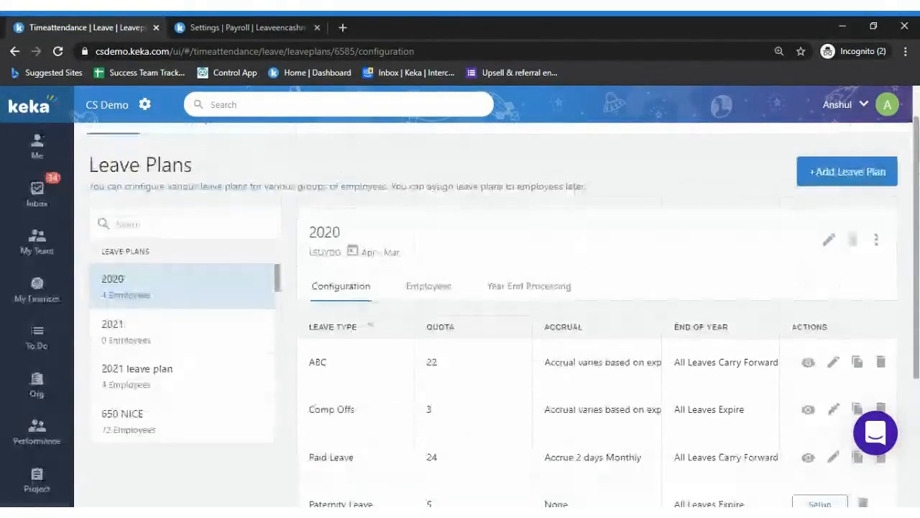
click(522, 297)
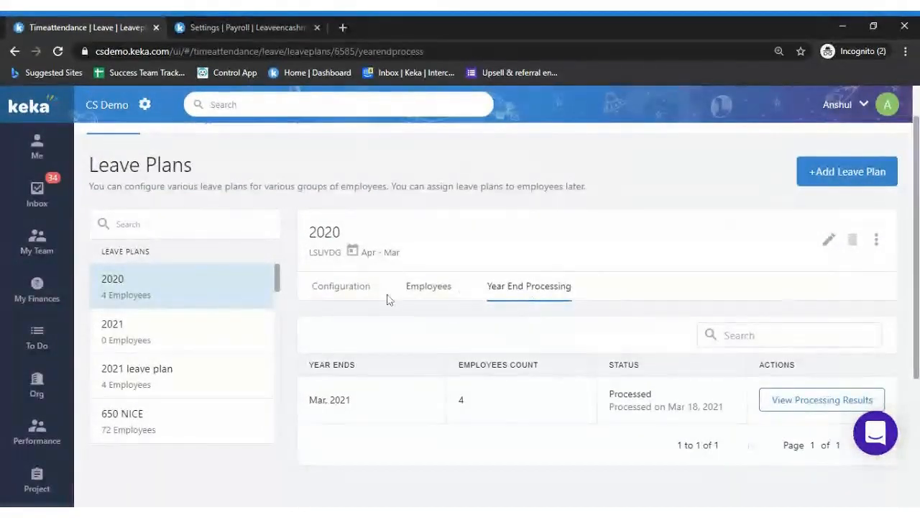
View the configurations of the 2021, 2021 leave plan and 650 NICE plans, and return to the 2020 plan.
click(165, 331)
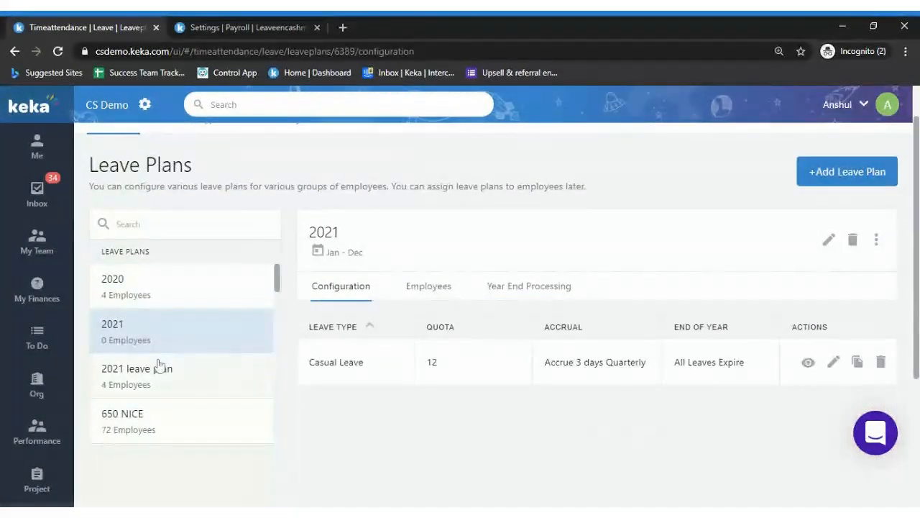
click(160, 367)
click(162, 432)
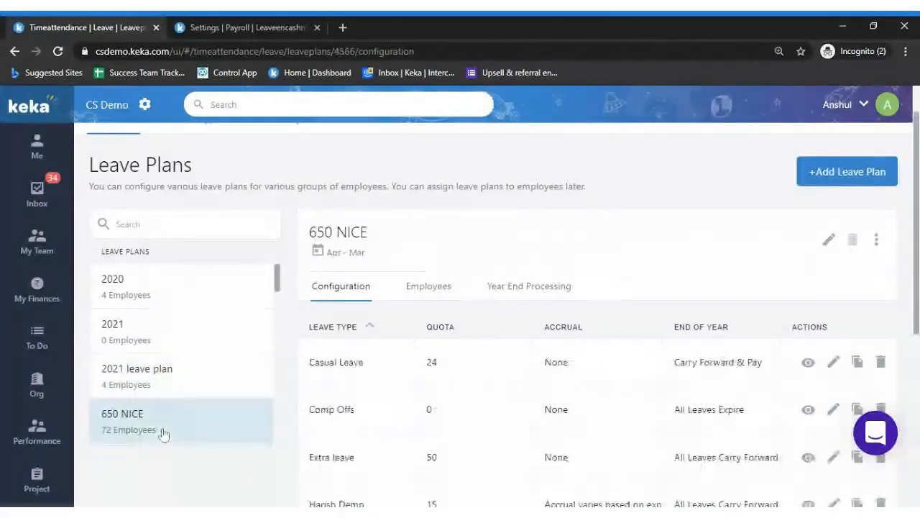
click(187, 299)
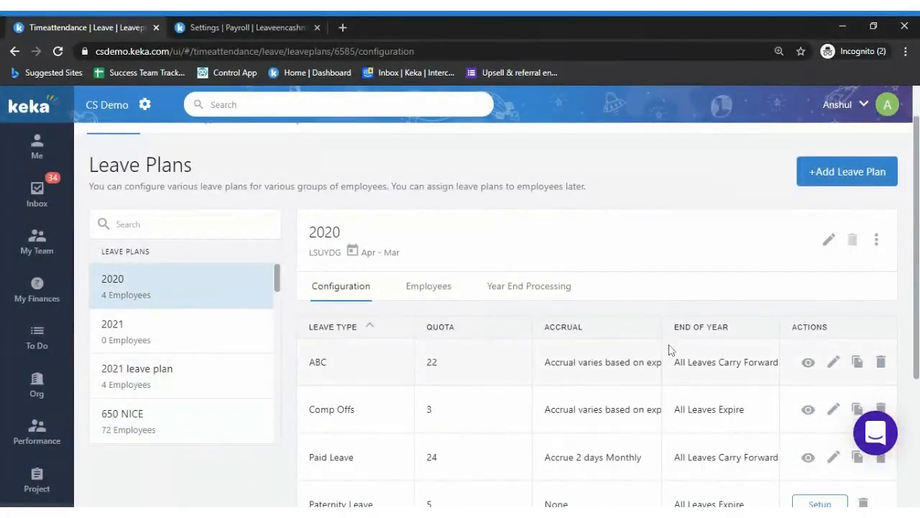
Open the 2020 plan's processing results for Mar, 2021 and examine the pending requests and the Comp Offs balance and carry-forward.
click(566, 287)
click(817, 407)
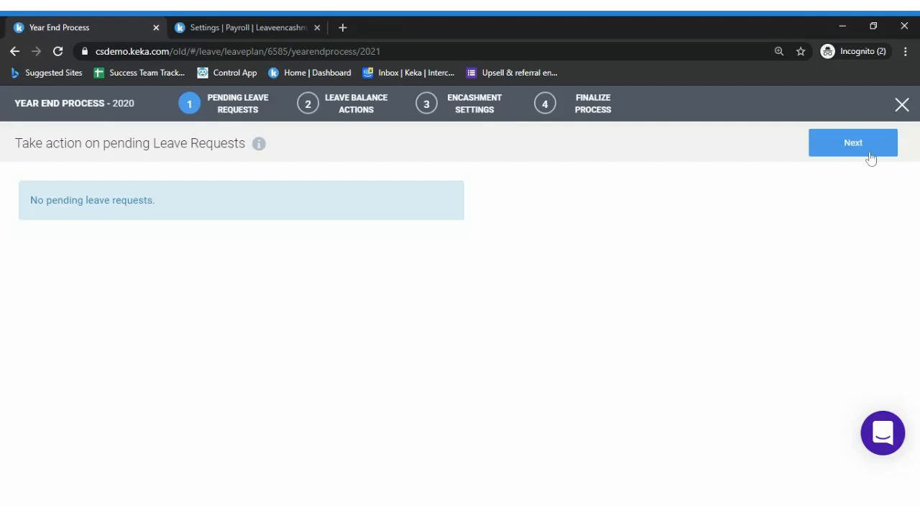
click(862, 154)
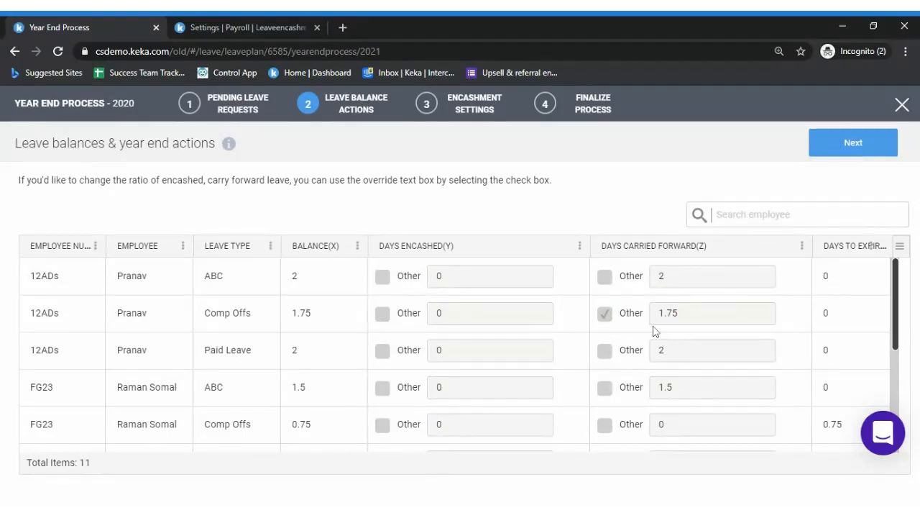
drag(290, 313, 322, 322)
click(315, 318)
double_click(305, 313)
click(323, 313)
Review the encashment settings and finalize stages of the 2020 year end process, and close the results.
click(860, 142)
click(860, 142)
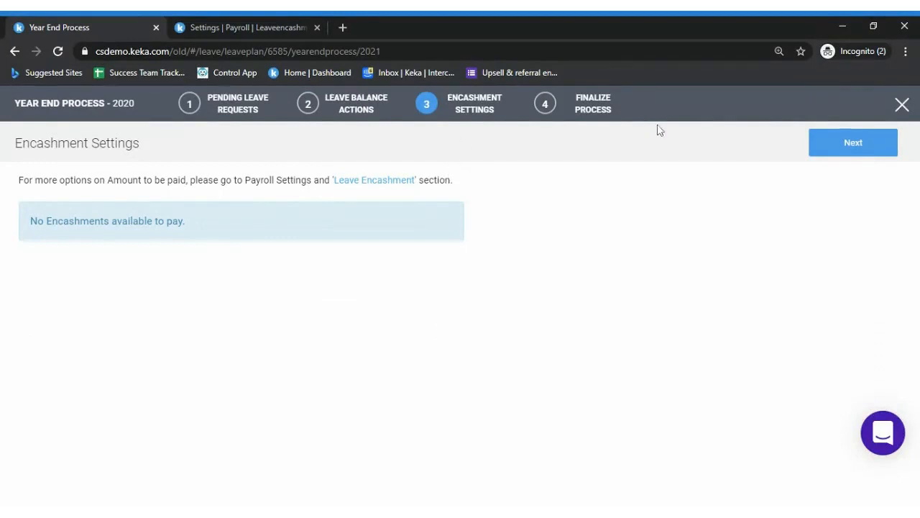
click(853, 143)
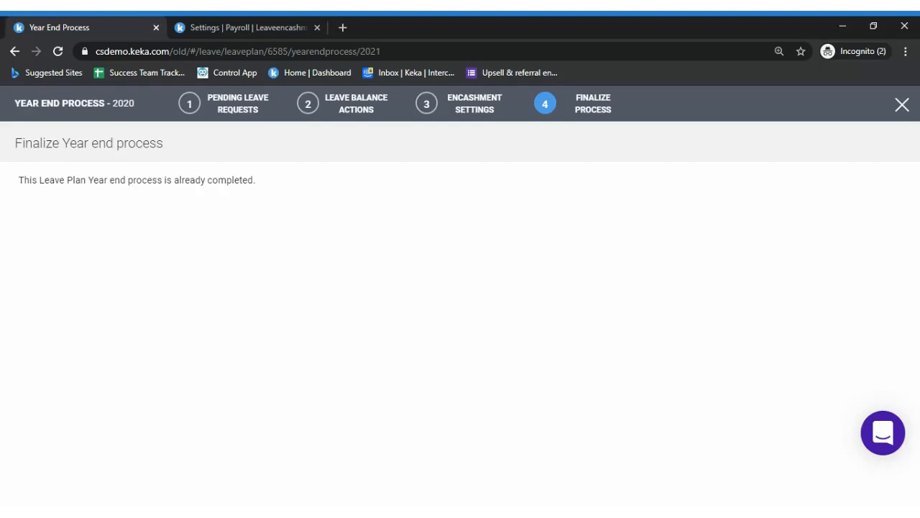
click(903, 106)
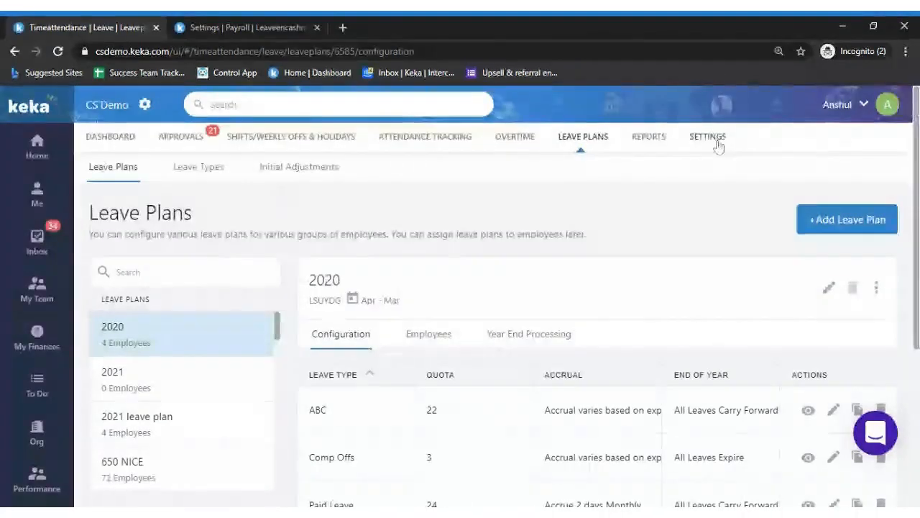
Recheck the 2020 plan's year end processing status and return to its leave type configuration.
click(548, 336)
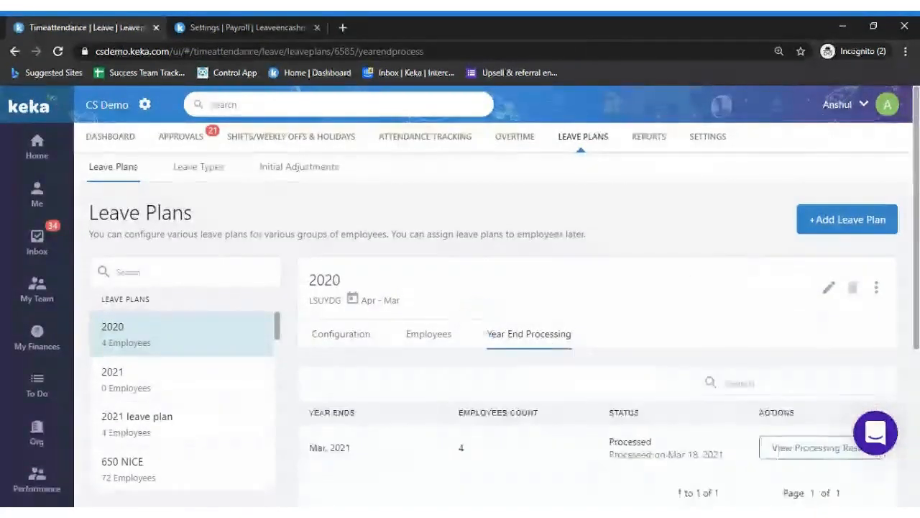
scroll(608, 323, down, 2)
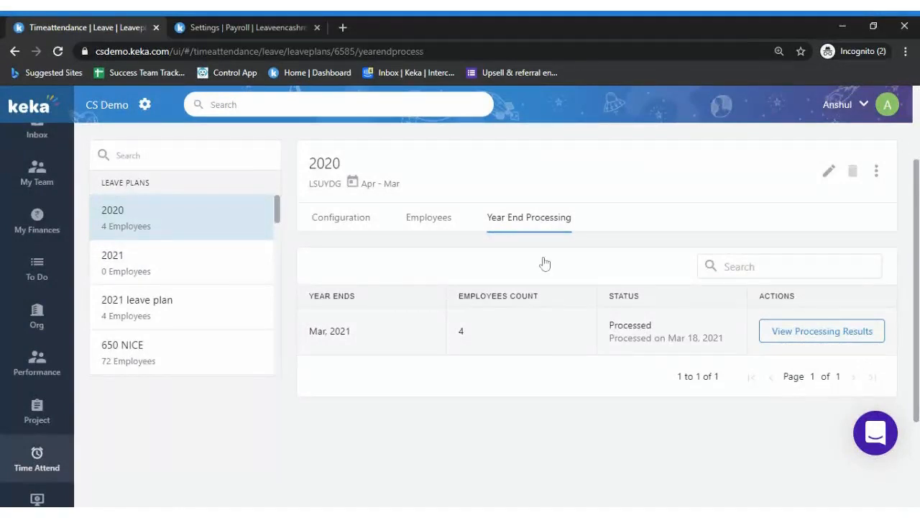
click(348, 227)
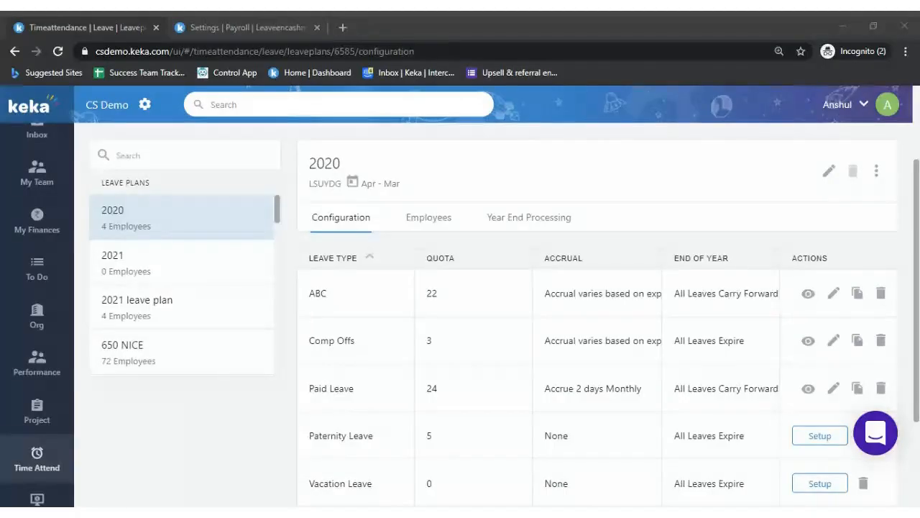
Show how to reach the leave encashment calculation policies in the payroll settings from the main application, and review the list.
click(248, 27)
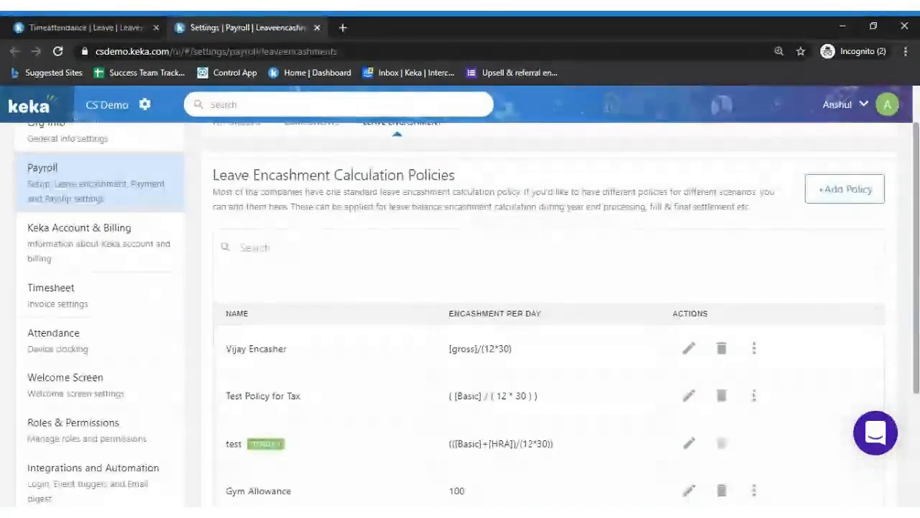
scroll(467, 298, up, 1)
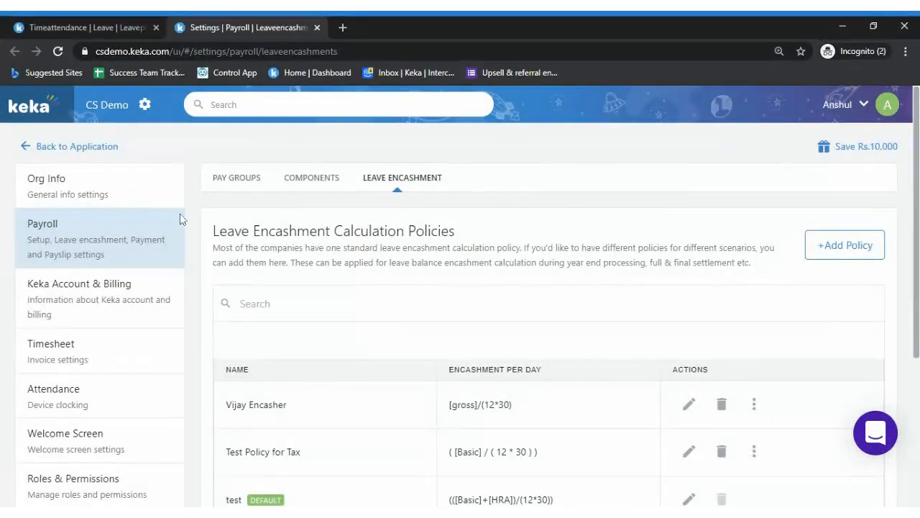
click(105, 146)
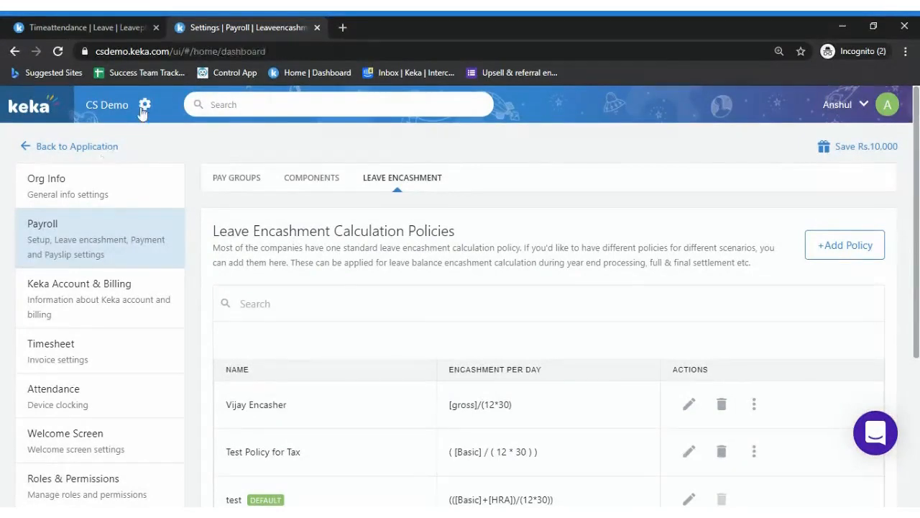
click(146, 106)
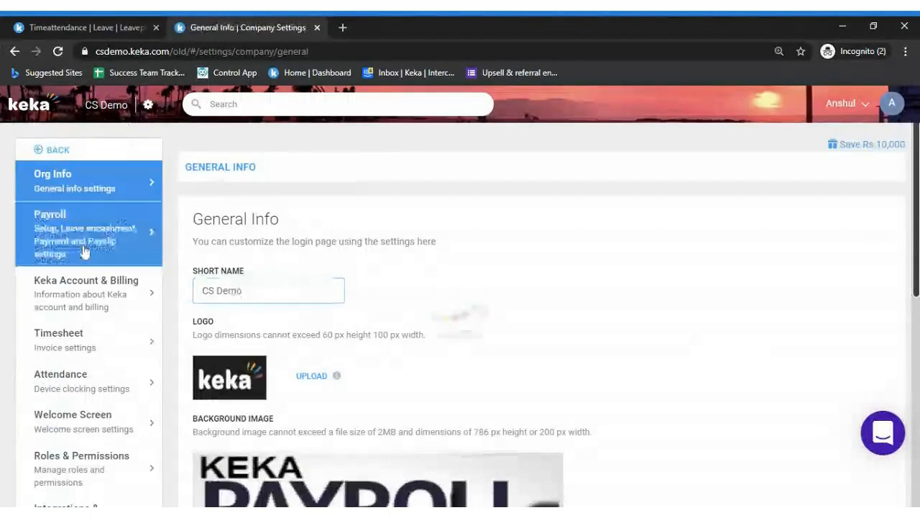
click(55, 251)
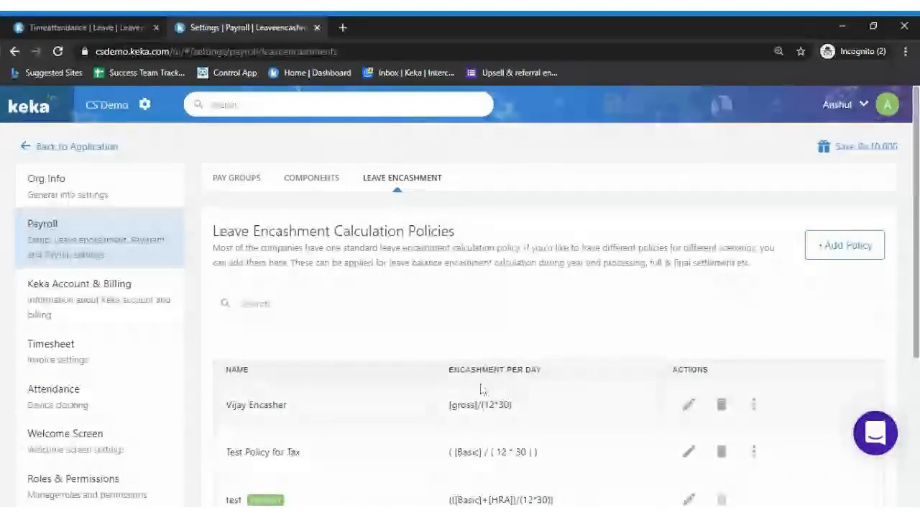
scroll(873, 242, down, 2)
scroll(550, 316, down, 1)
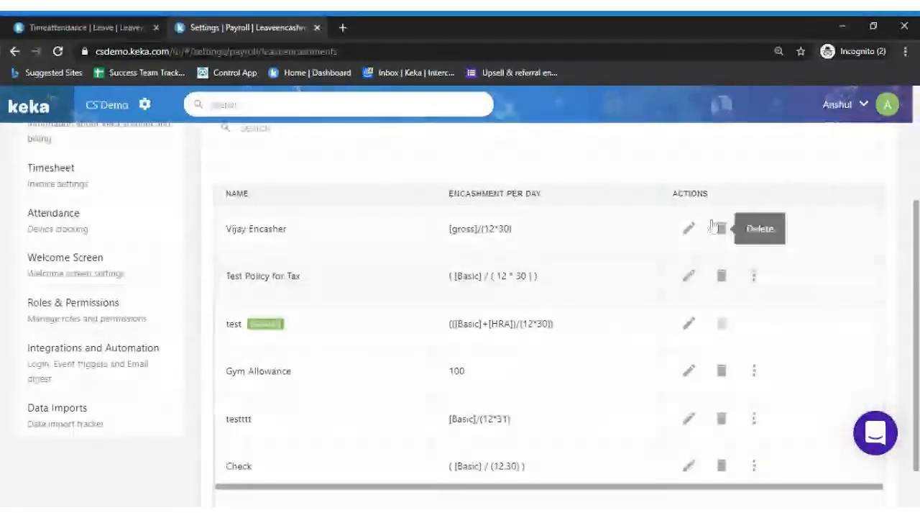
Open the gross-based leave encashment policy, examine its per-day expression [Gross]/(12*30), and close it without updating.
click(688, 229)
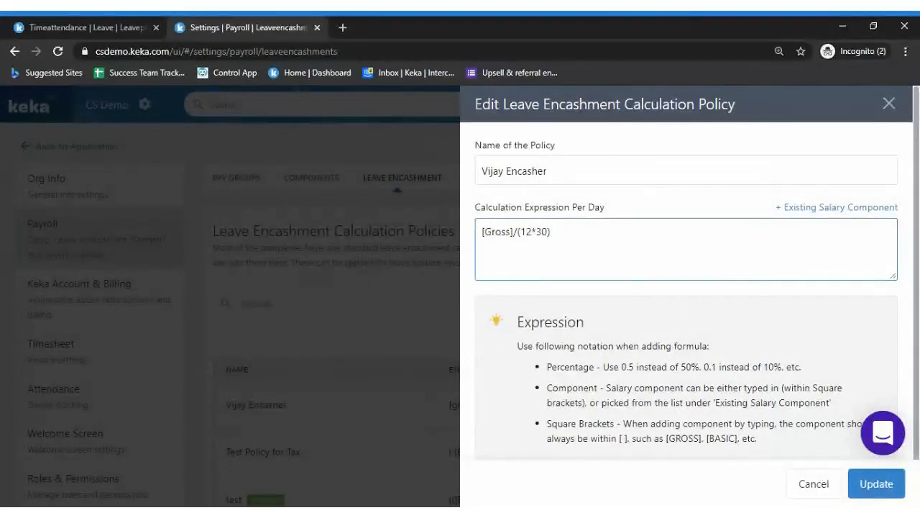
key(shift+Left)
key(shift+Left)
key(shift+Left)
key(shift+Left)
key(shift+Left)
key(shift+Left)
key(shift+Left)
key(shift+Left)
key(shift+Left)
key(shift+Left)
key(shift+Left)
key(shift+Left)
key(shift+Left)
key(shift+Left)
key(shift+Left)
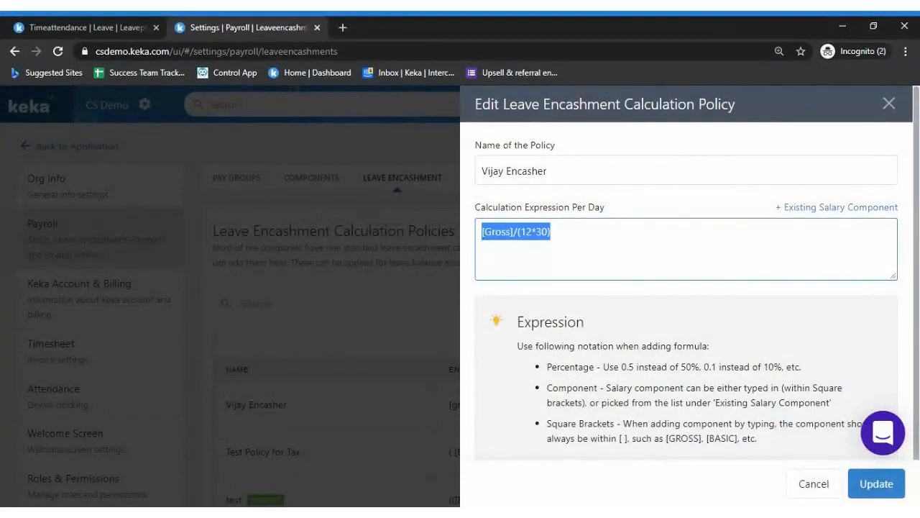
drag(503, 203, 610, 206)
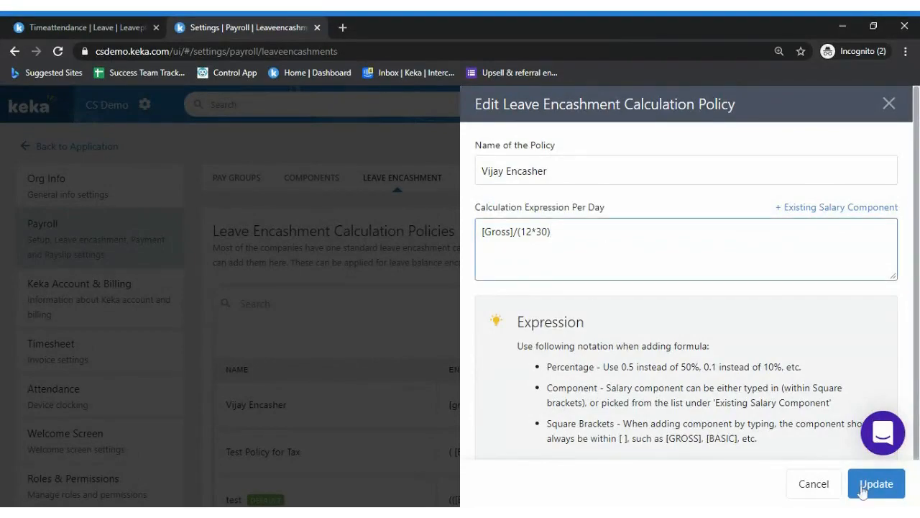
click(814, 484)
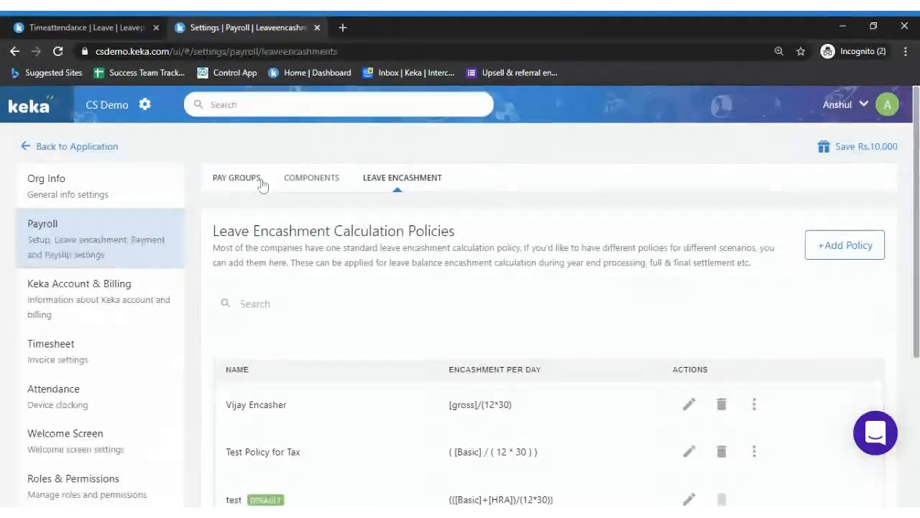
Return to the leave plans and begin the Mar, 2021 year end process for the 650 NICE plan.
click(74, 149)
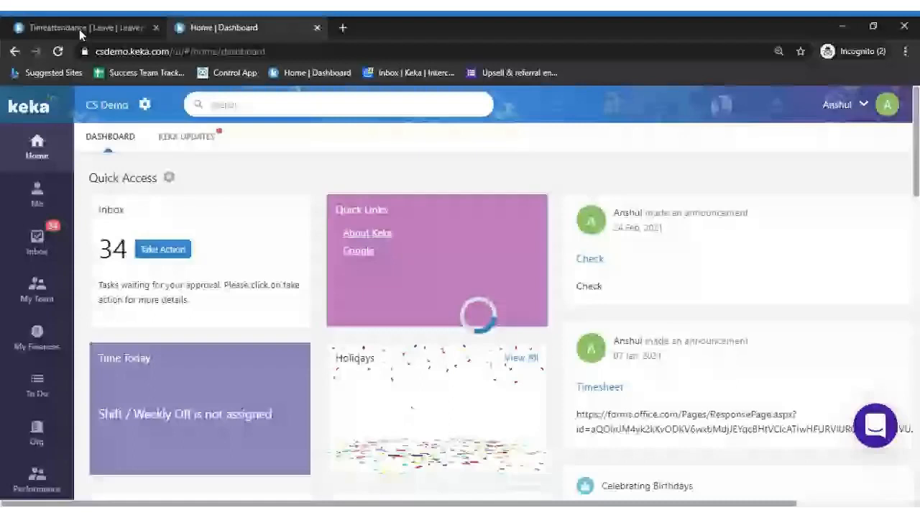
click(80, 30)
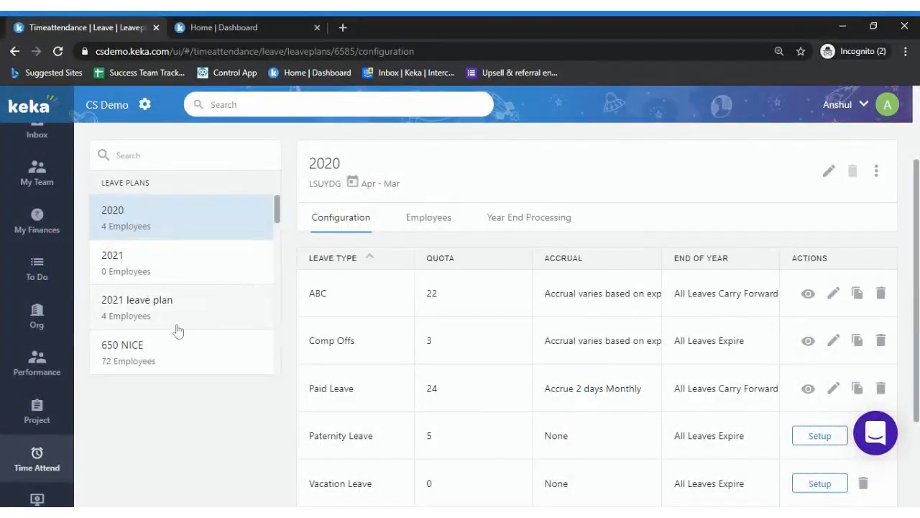
click(172, 352)
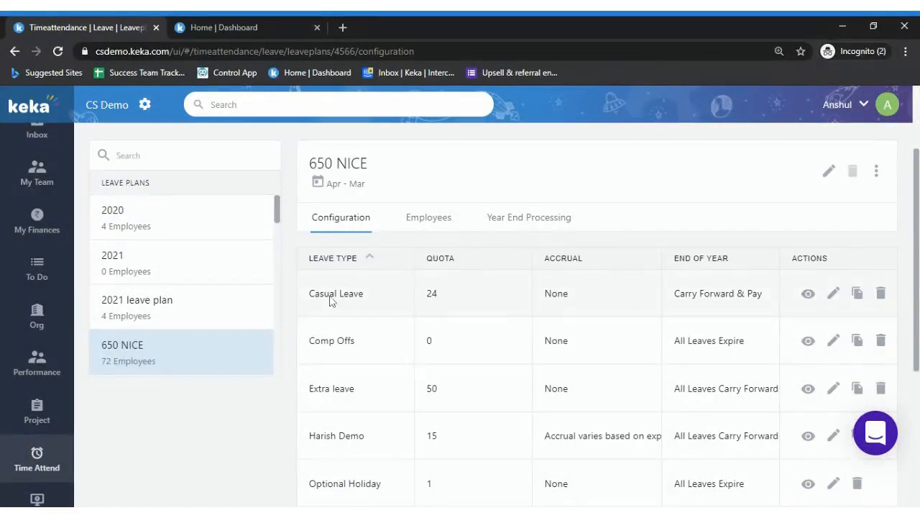
click(549, 218)
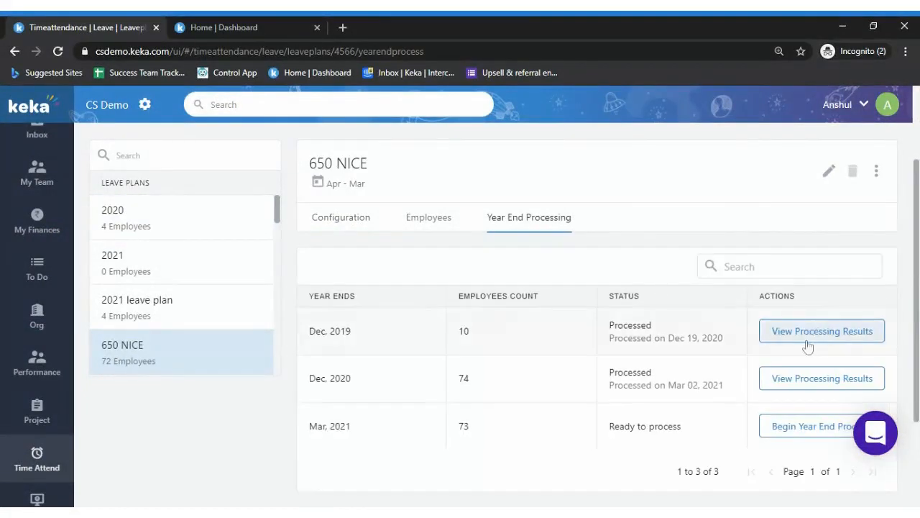
click(817, 427)
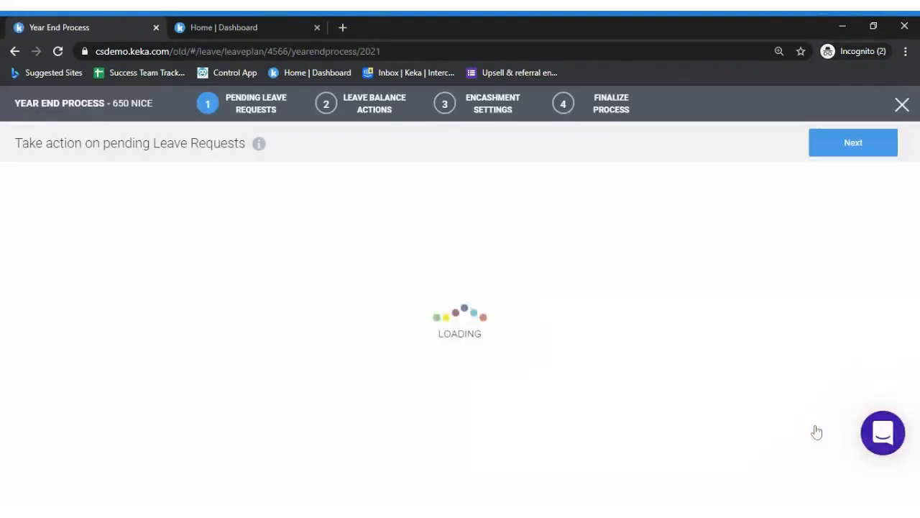
Advance past pending requests and leave balance actions to the encashment settings, and check the Zizira pay group's entries.
click(851, 145)
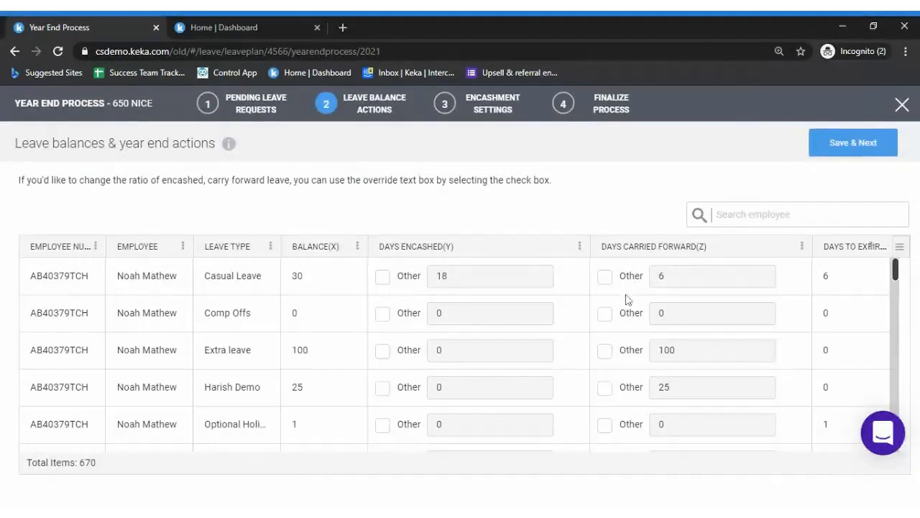
click(858, 145)
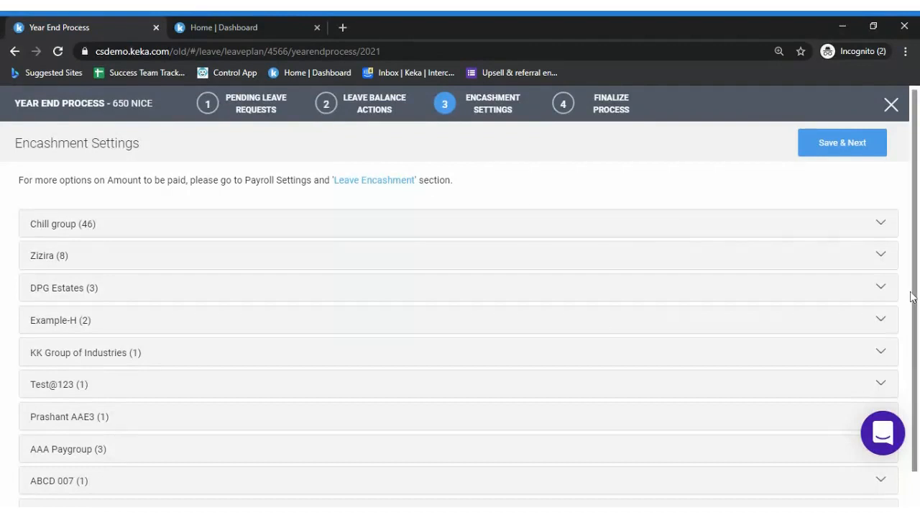
click(883, 256)
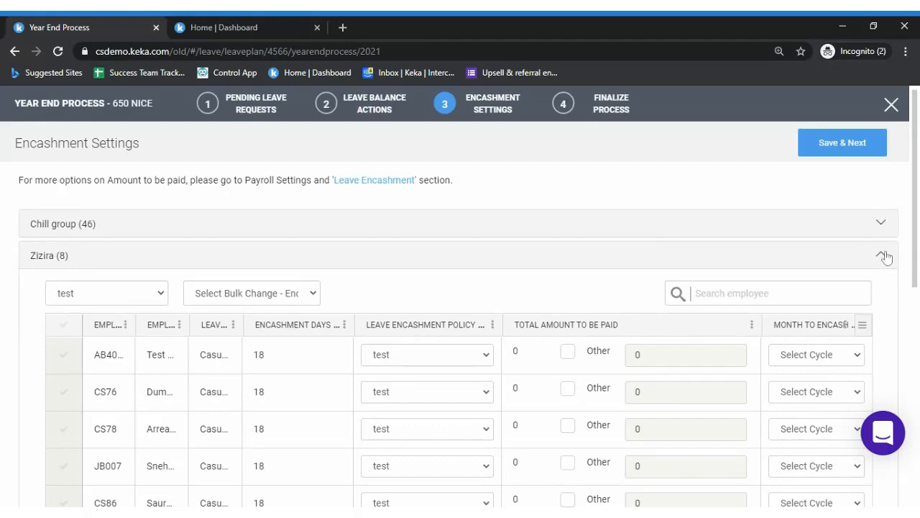
click(884, 257)
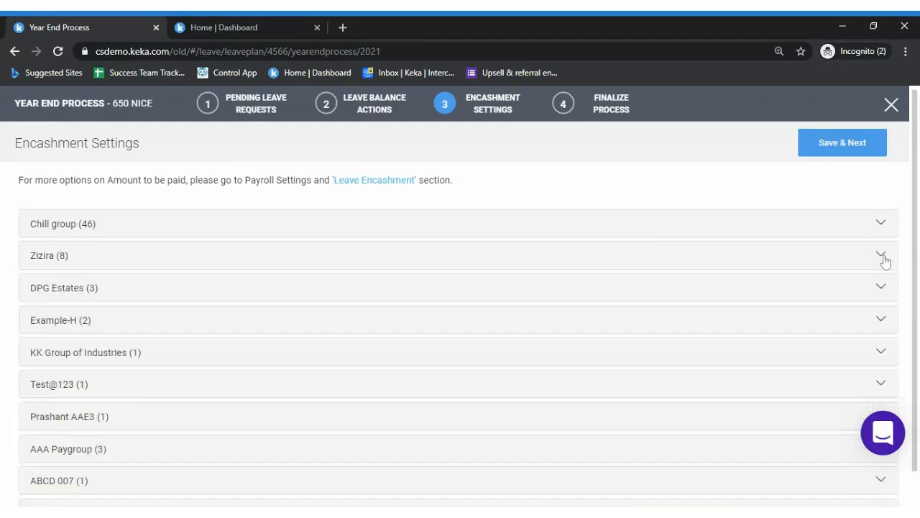
Go back to recheck the first employee's Casual Leave balance split, and return to the encashment settings.
click(333, 117)
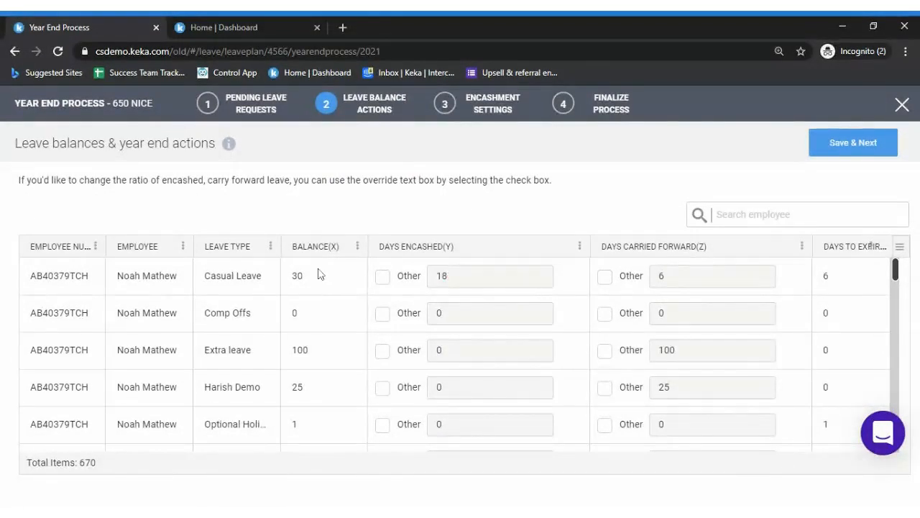
drag(297, 287, 289, 290)
click(872, 149)
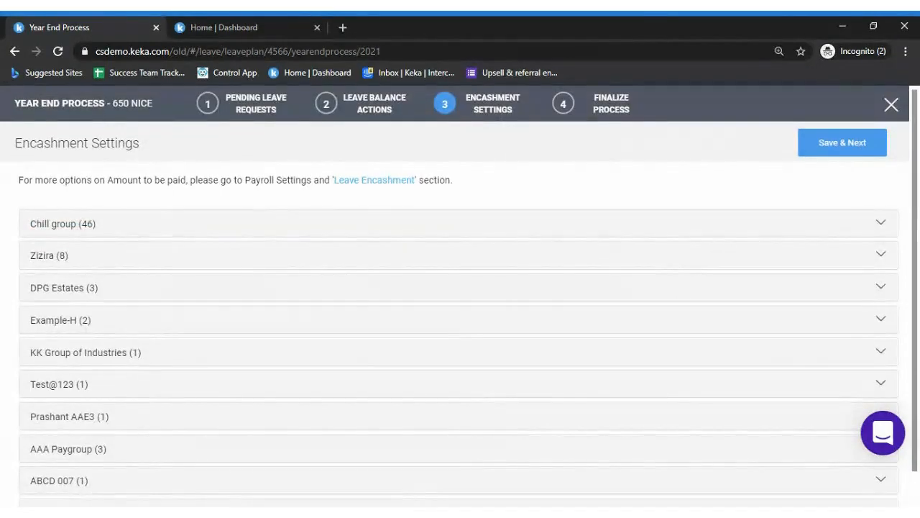
Expand the Chill group's encashment list and bring its employee policy rows into view.
drag(917, 197, 918, 241)
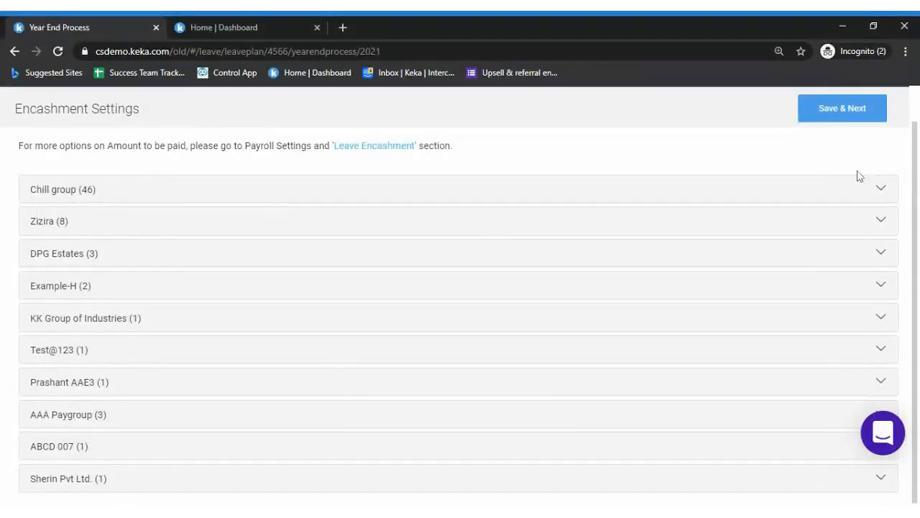
click(882, 193)
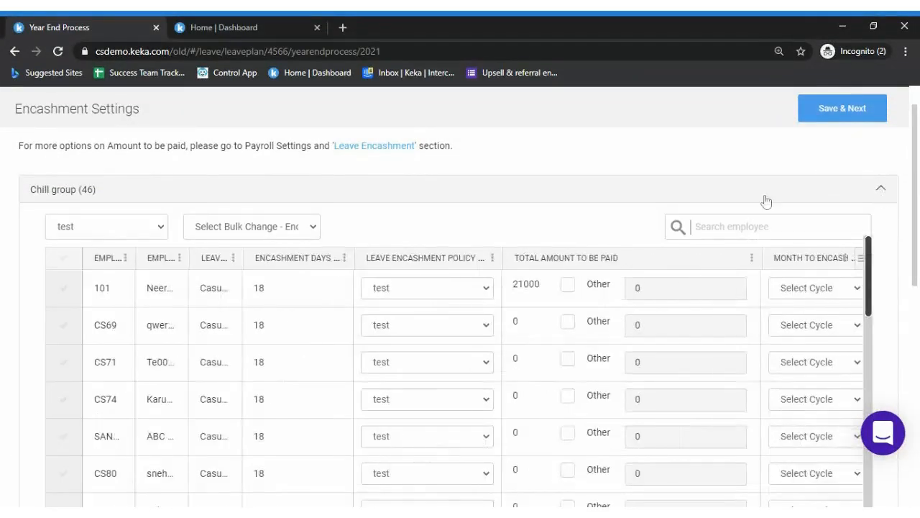
drag(914, 188, 915, 223)
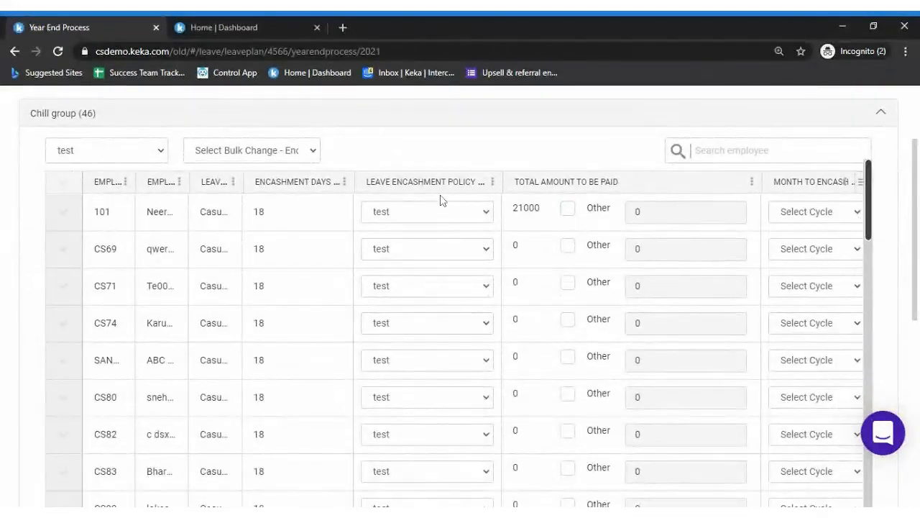
Open the payroll settings' leave encashment policies in the other browser tab and review the per-day formulas.
click(235, 29)
click(144, 106)
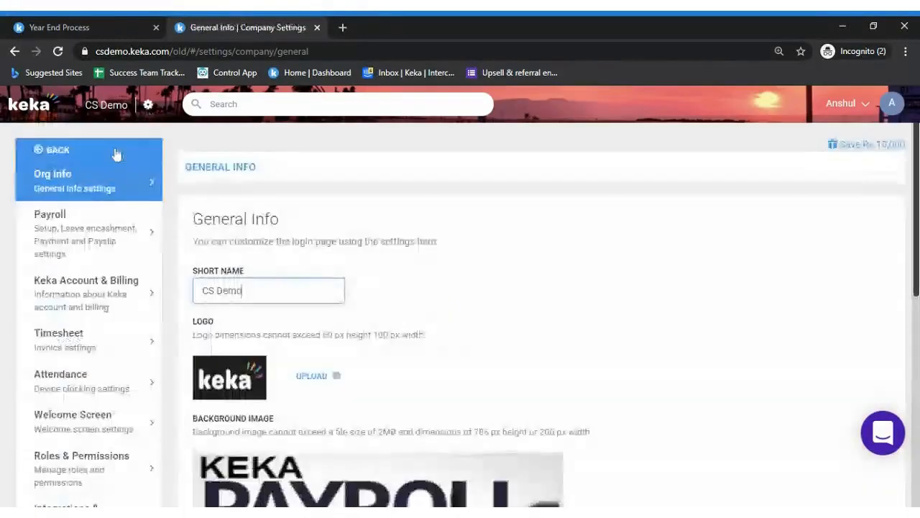
click(123, 218)
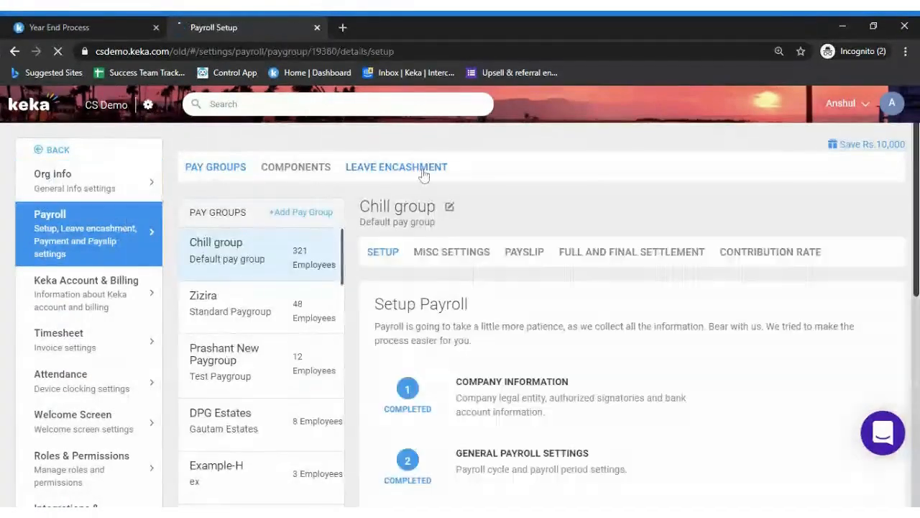
click(424, 174)
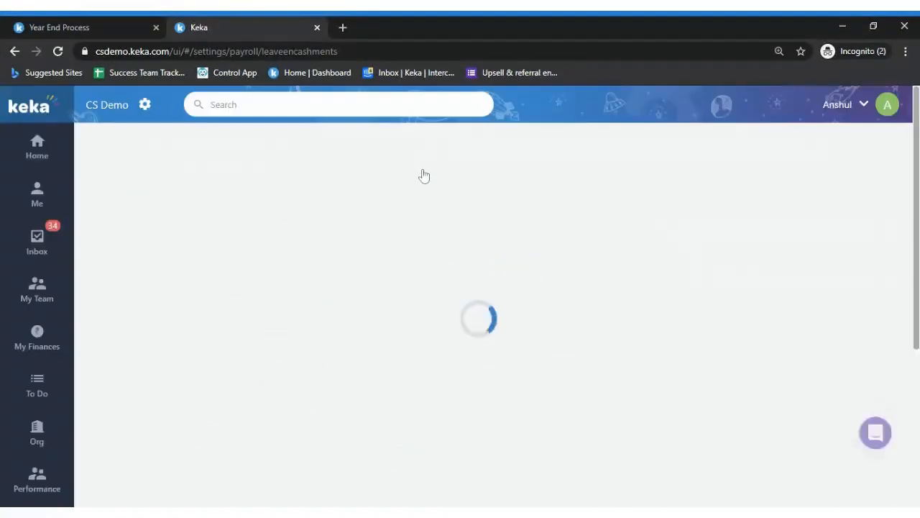
scroll(740, 318, down, 3)
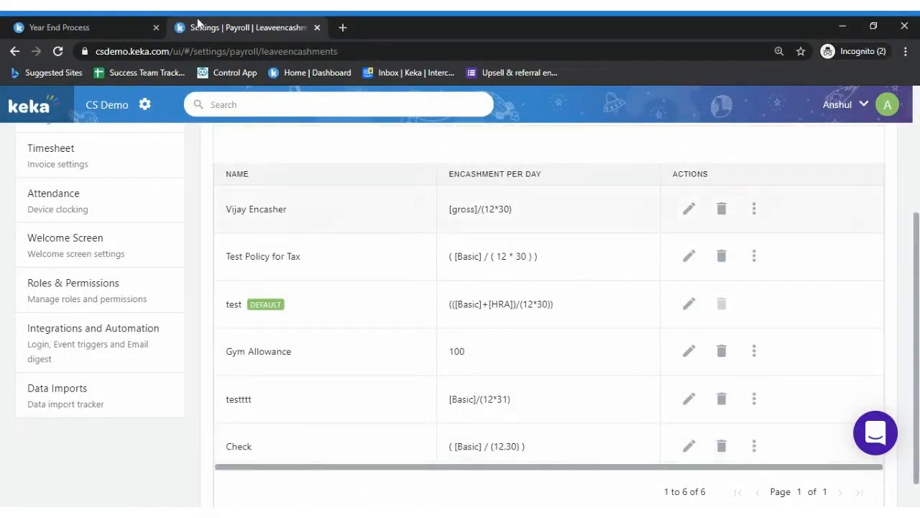
Back in the year end process, assign the [gross]/(12*30) encashment policy to the first two Chill group employees.
click(101, 28)
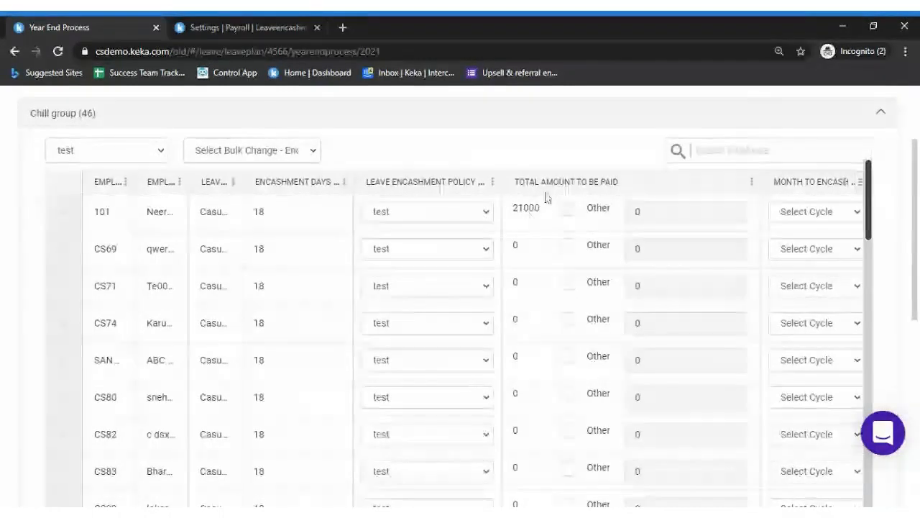
click(454, 214)
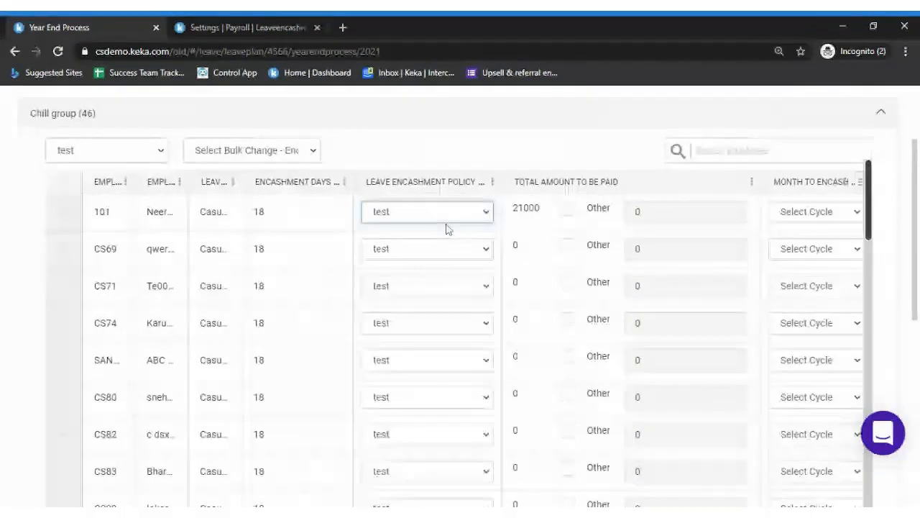
click(427, 246)
click(445, 253)
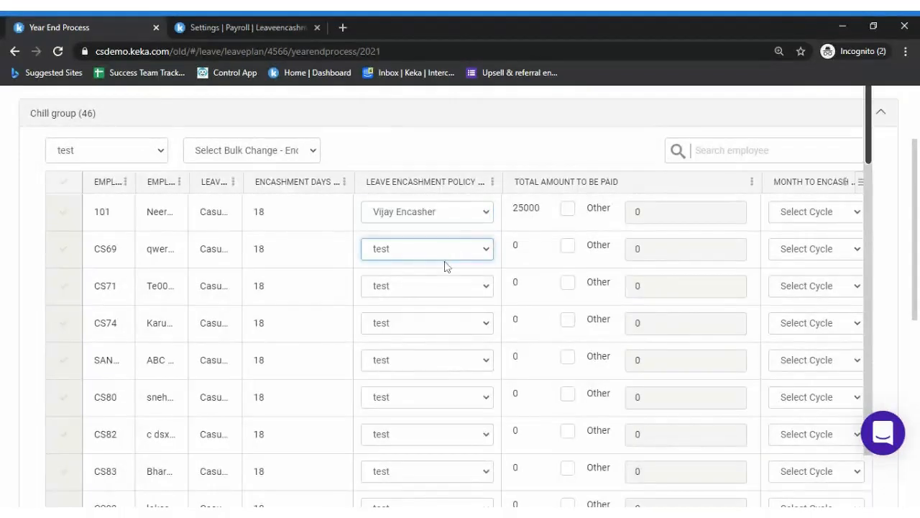
click(427, 286)
click(450, 292)
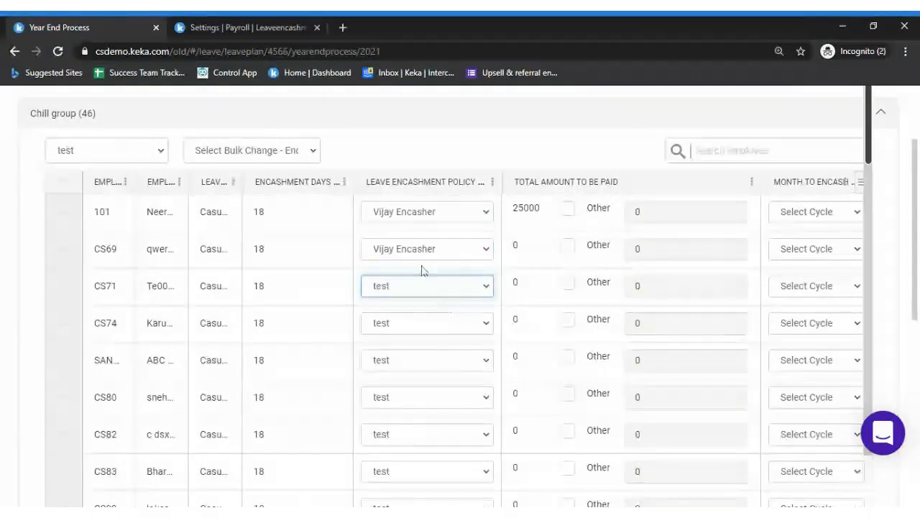
Change the first Chill group employee's leave encashment policy to Gym Allowance.
click(445, 254)
click(485, 217)
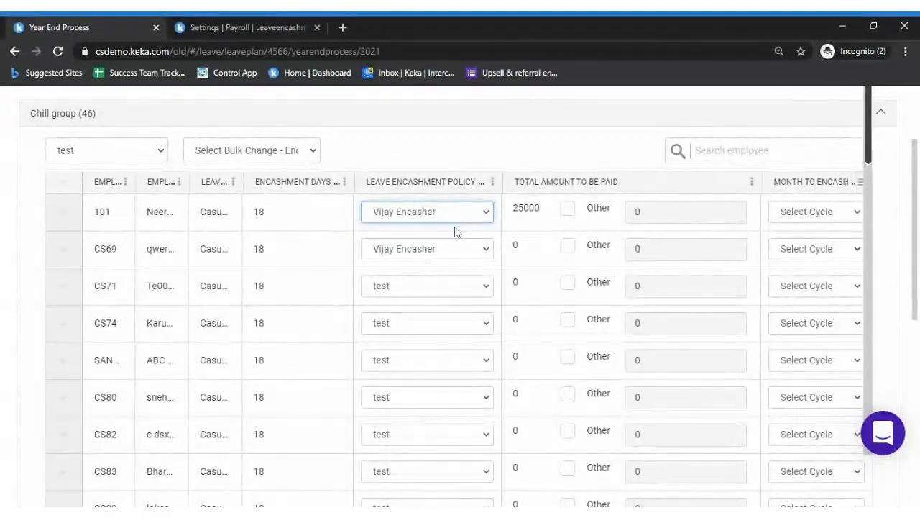
click(429, 286)
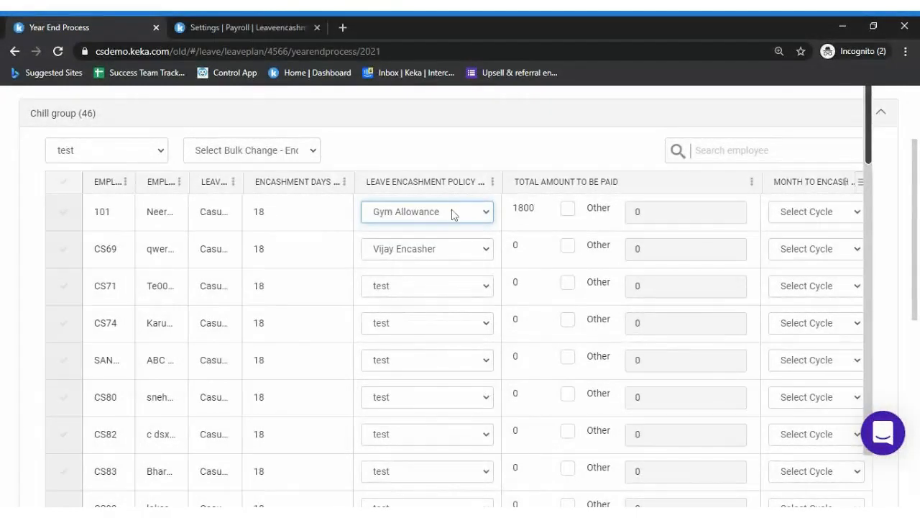
Examine the Gym Allowance policy's per-day calculation expression in the payroll settings, and close it without updating.
click(256, 26)
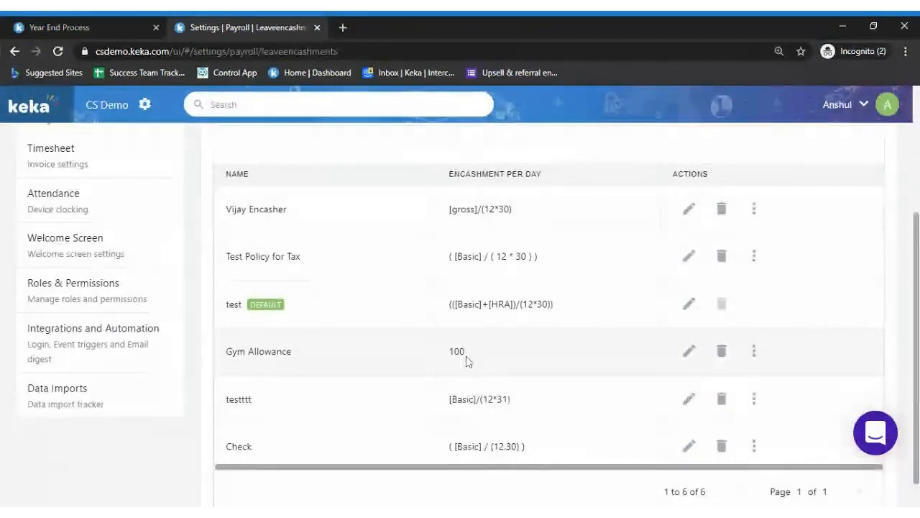
click(686, 351)
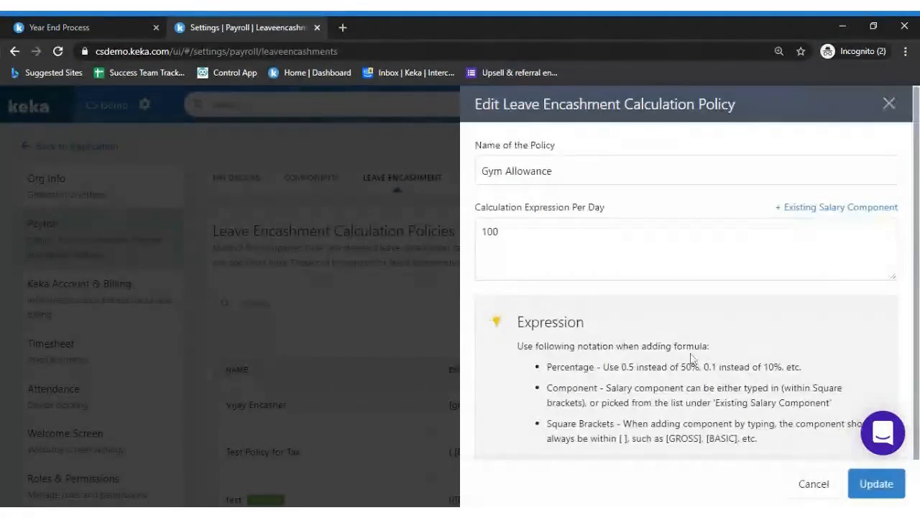
drag(510, 207, 608, 208)
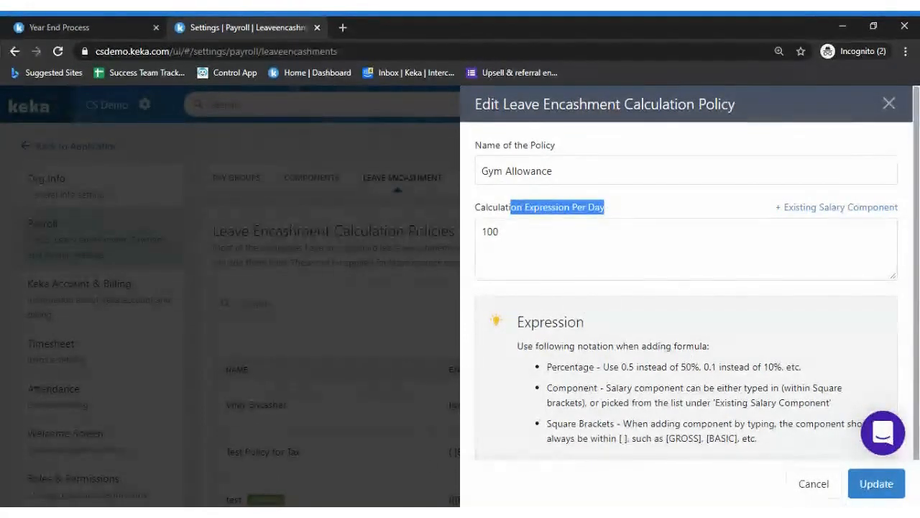
click(814, 483)
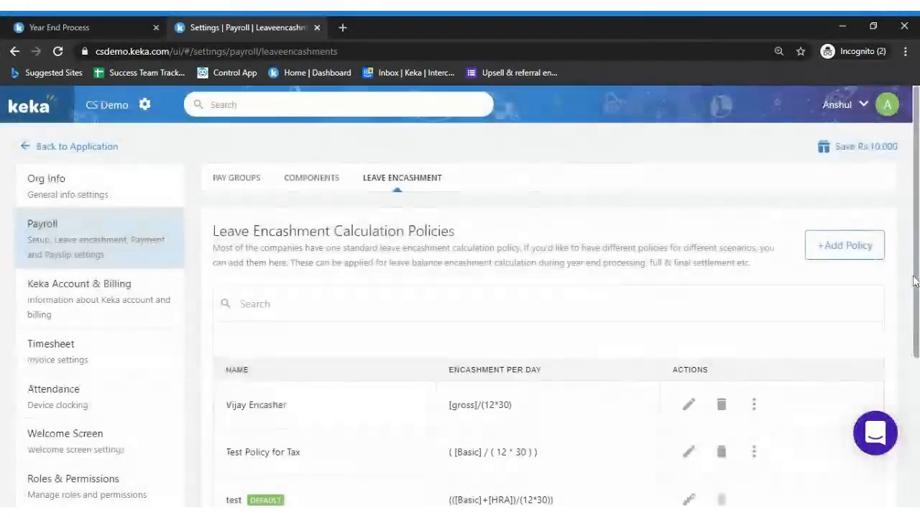
scroll(546, 324, down, 2)
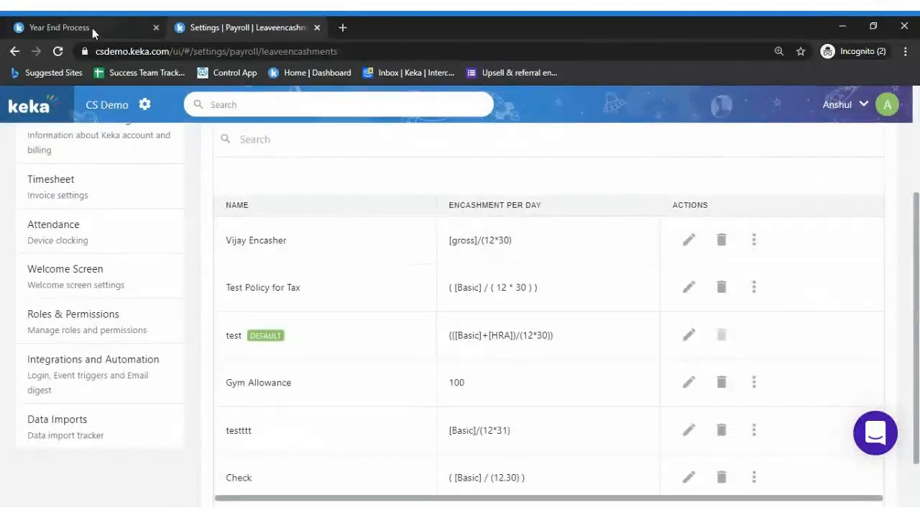
Back in the year end process, override the first Chill group employee's total amount to be paid with an Other amount of 2500.
click(92, 28)
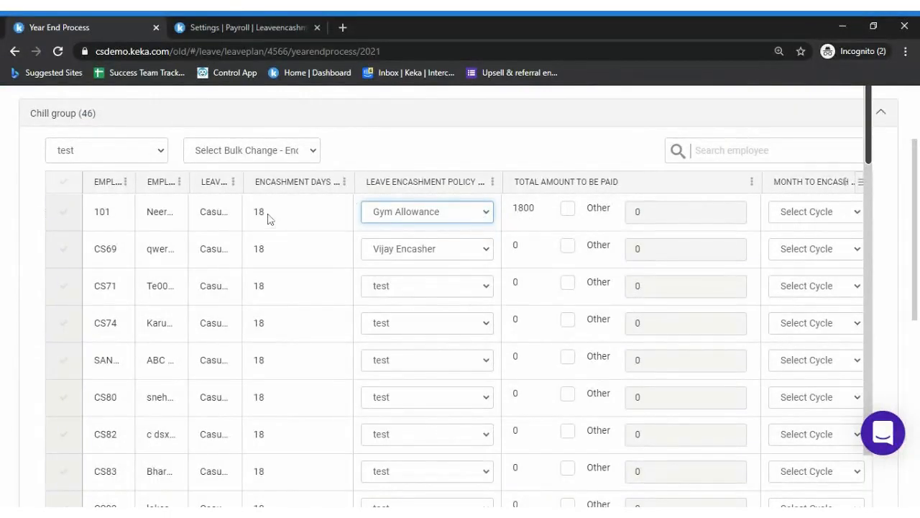
drag(260, 213, 246, 214)
drag(519, 207, 541, 211)
click(568, 208)
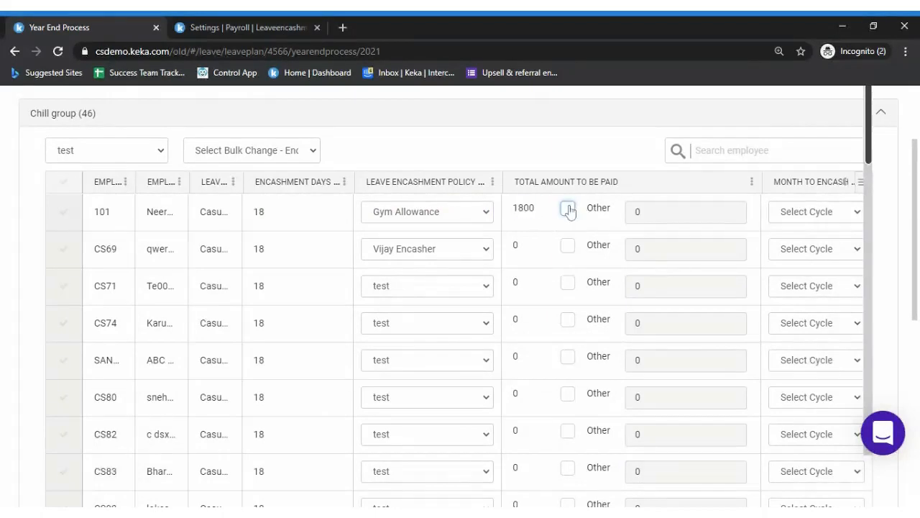
text(2500)
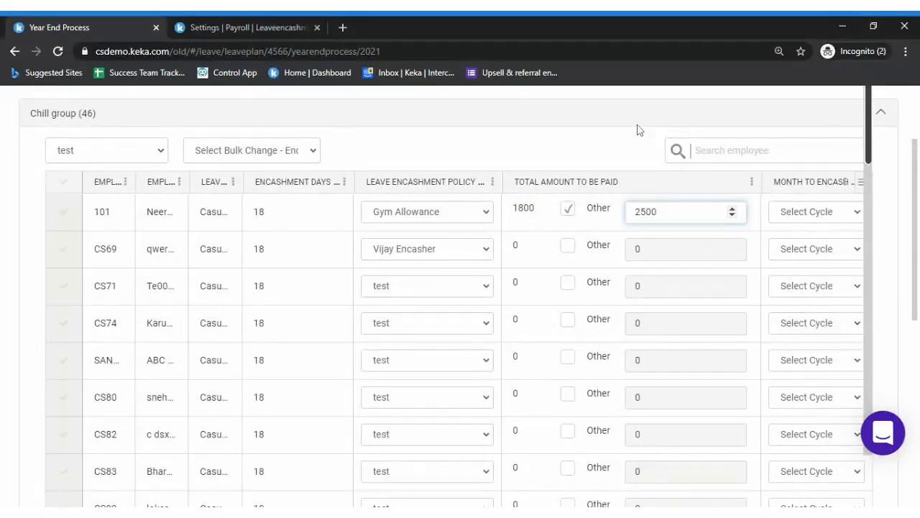
click(603, 146)
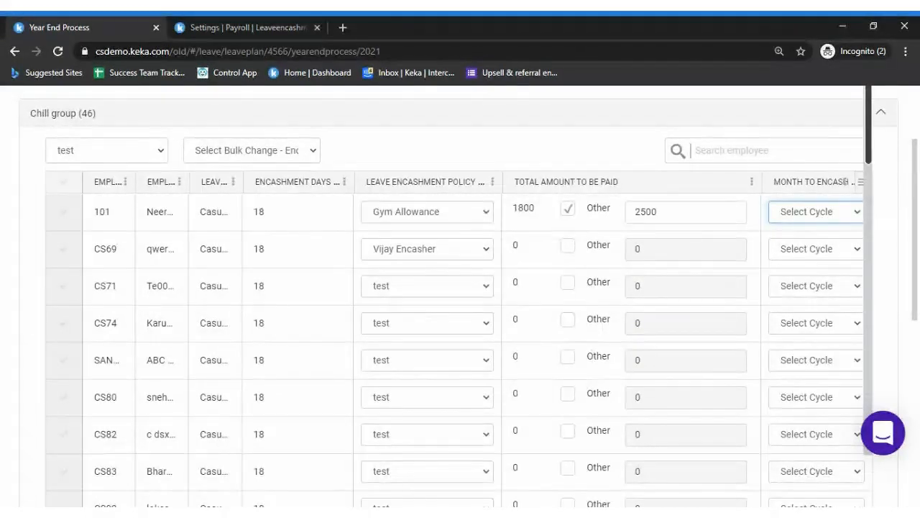
click(571, 148)
click(129, 152)
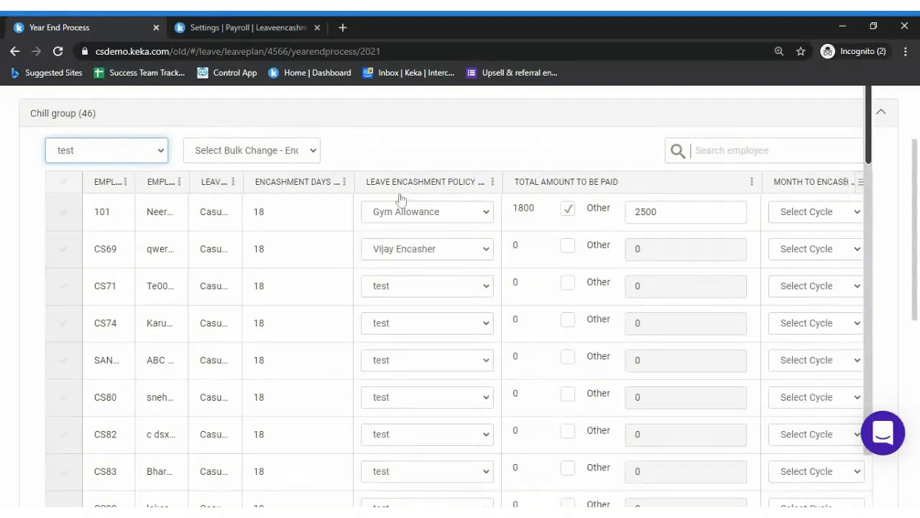
click(610, 148)
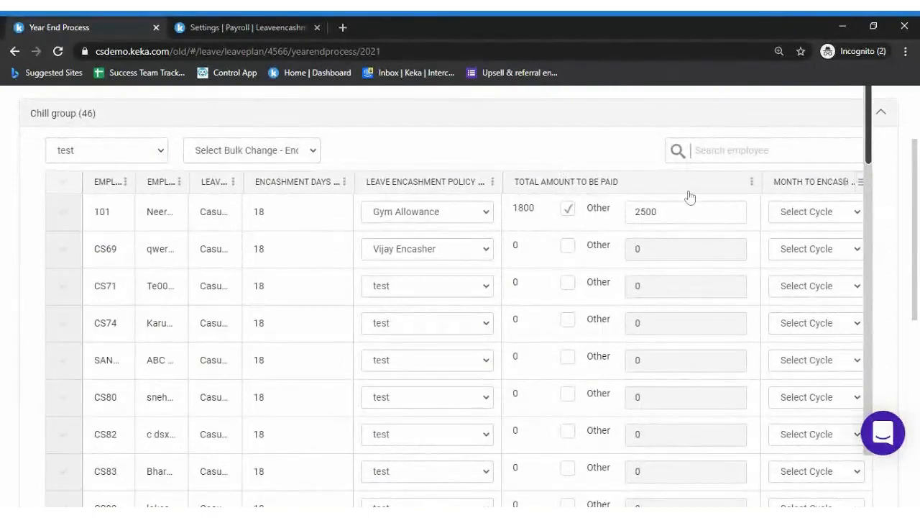
click(787, 220)
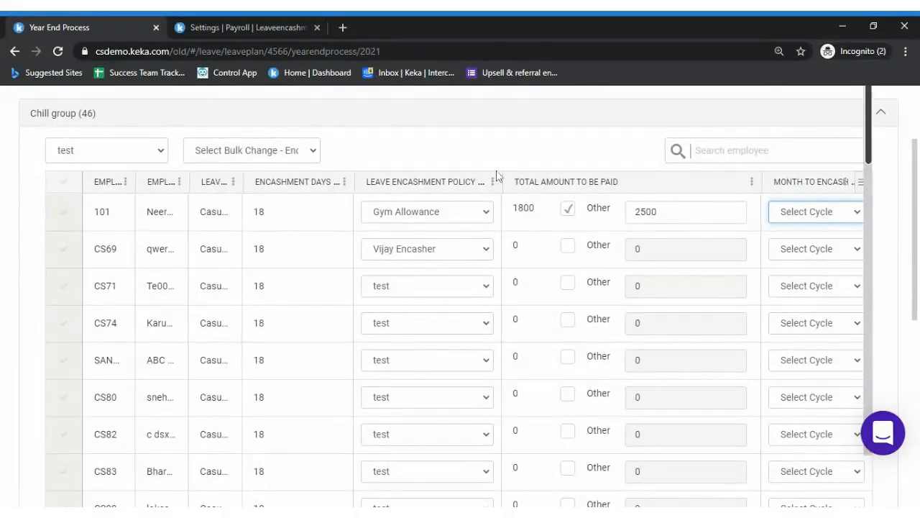
Select all Chill group employees and bulk-assign the Gym Allowance leave encashment policy to them.
click(136, 154)
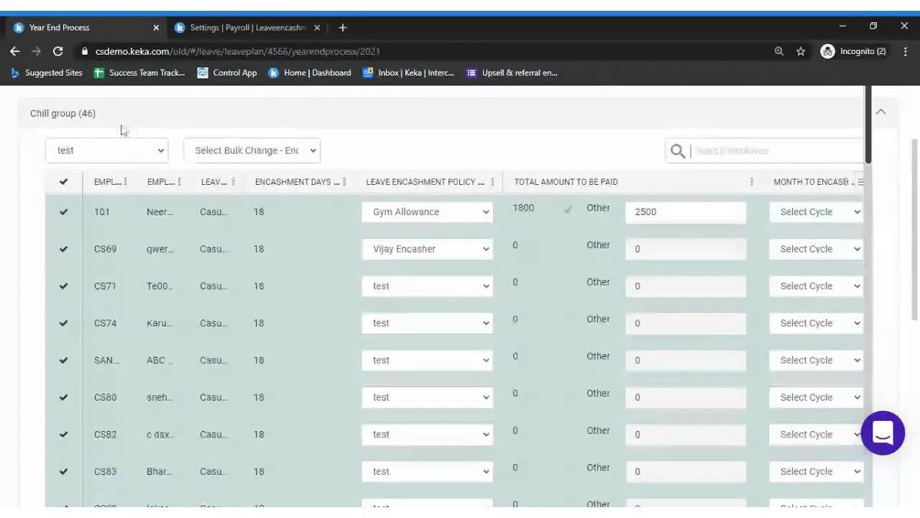
click(128, 149)
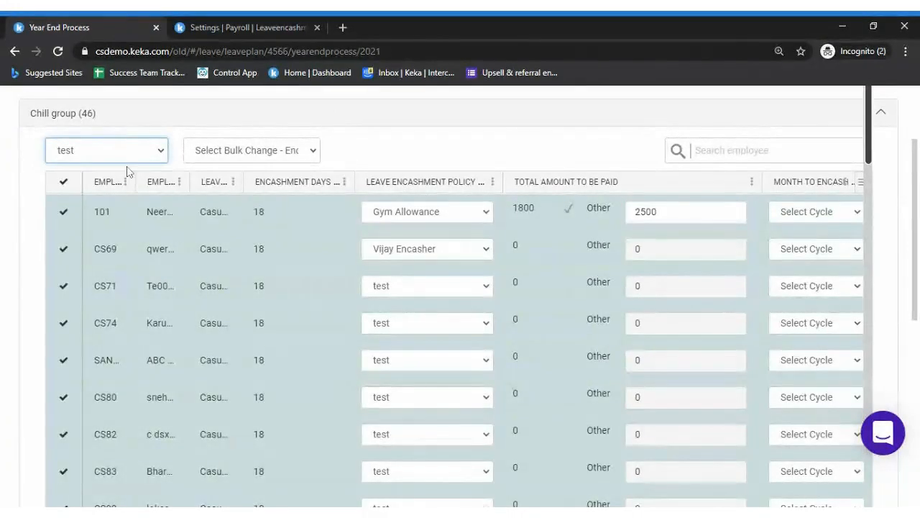
click(101, 216)
click(556, 133)
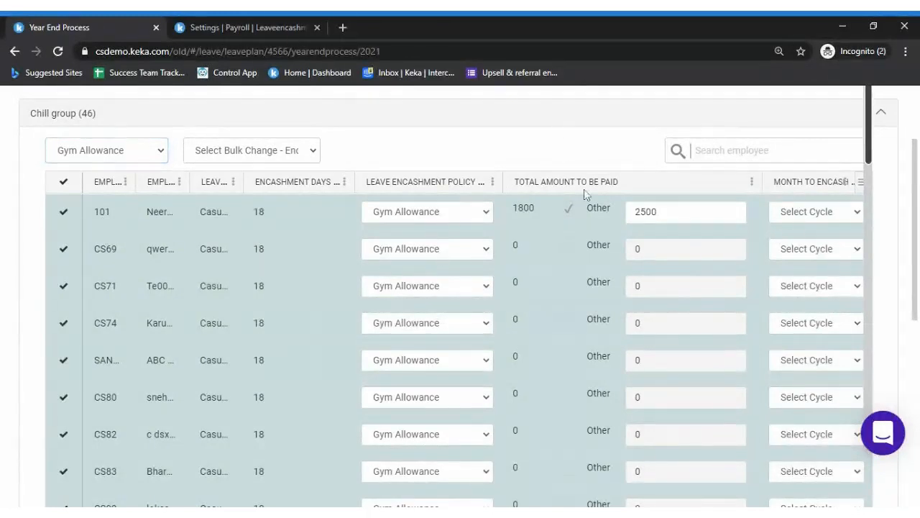
Set the month to encash to February-2021 for all selected Chill group employees.
click(221, 154)
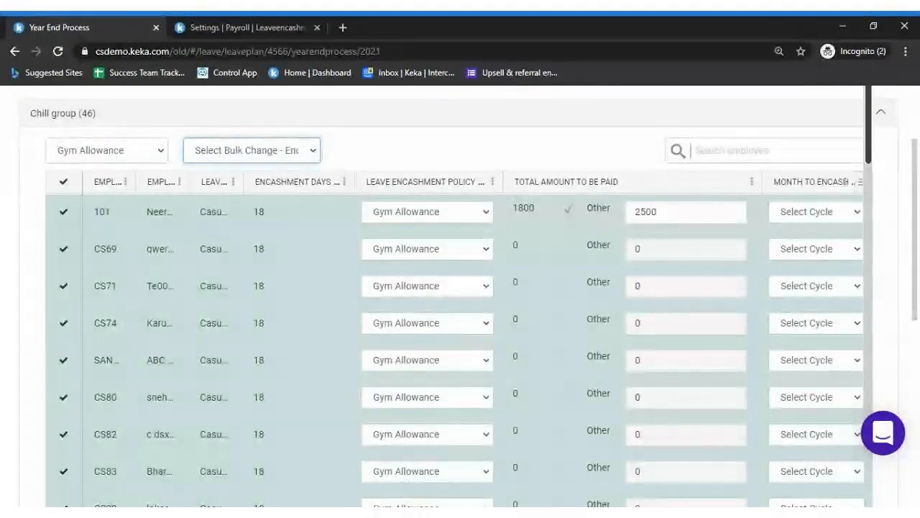
click(253, 190)
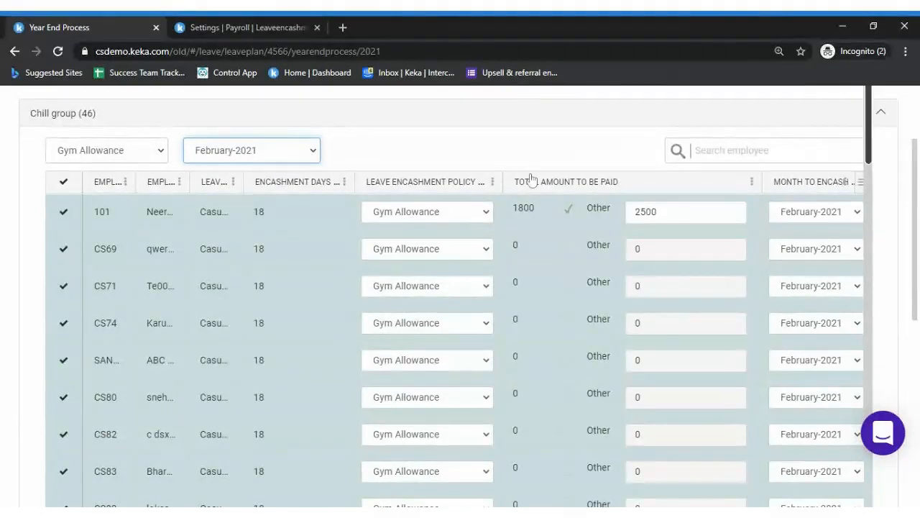
drag(870, 155, 859, 123)
scroll(910, 133, up, 2)
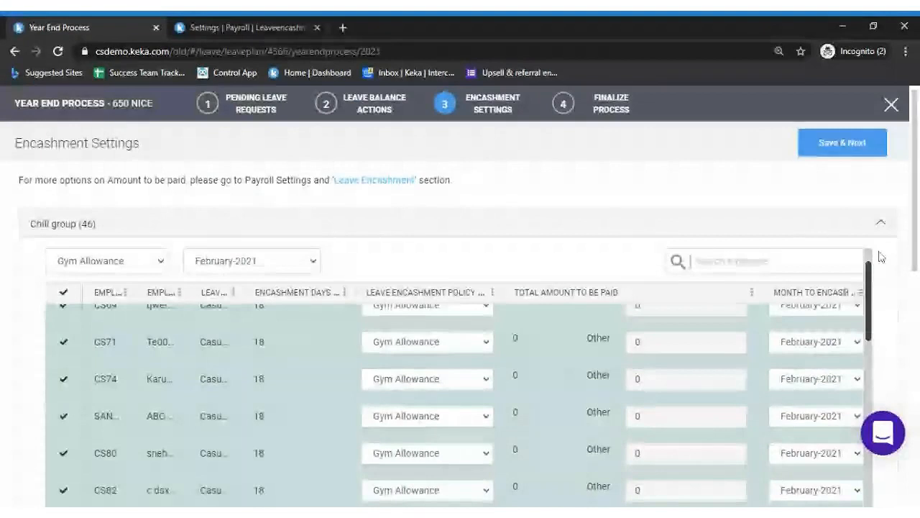
Try to save the encashment settings, and collapse and reopen the Chill group to view the other pay groups.
click(846, 143)
click(882, 226)
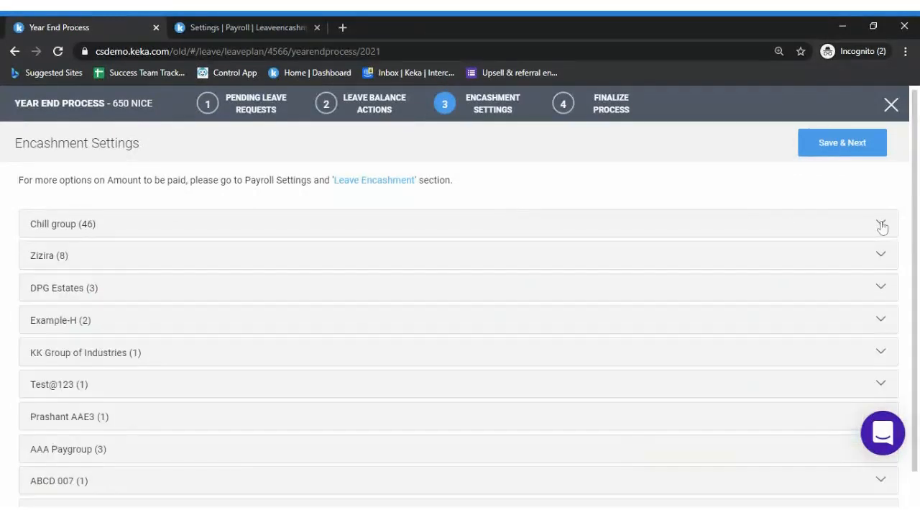
click(881, 226)
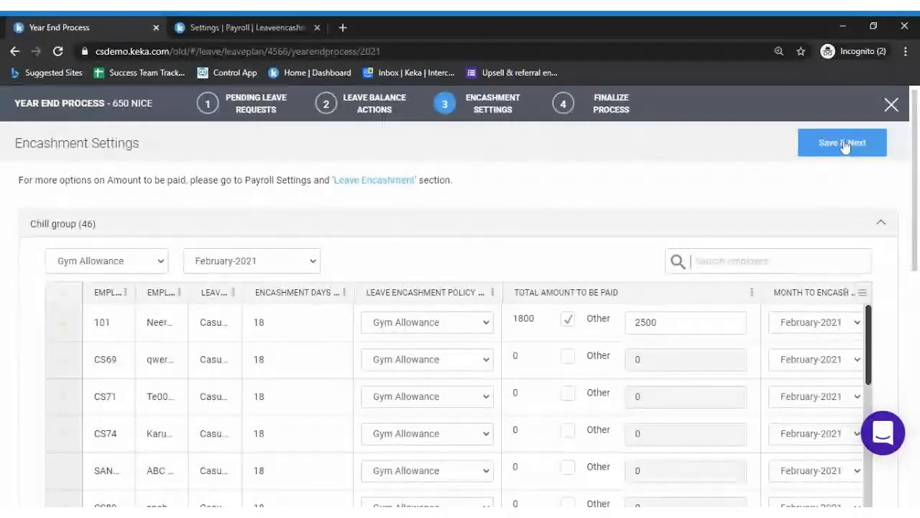